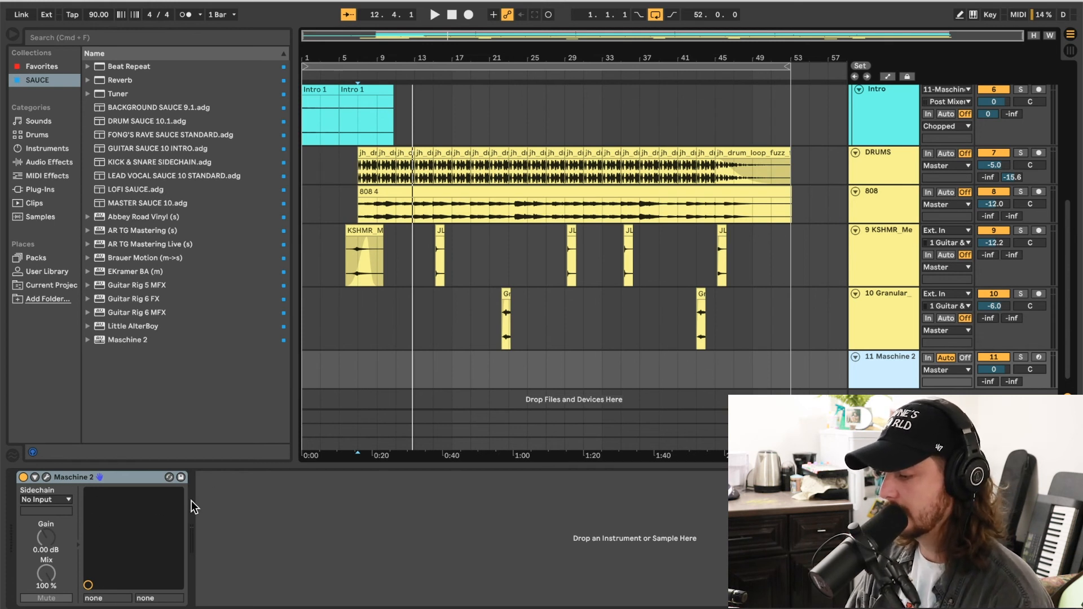
# Open the Maschine 2 plug-in window on track 11, view its groups and sounds, and close it
pyautogui.click(47, 477)
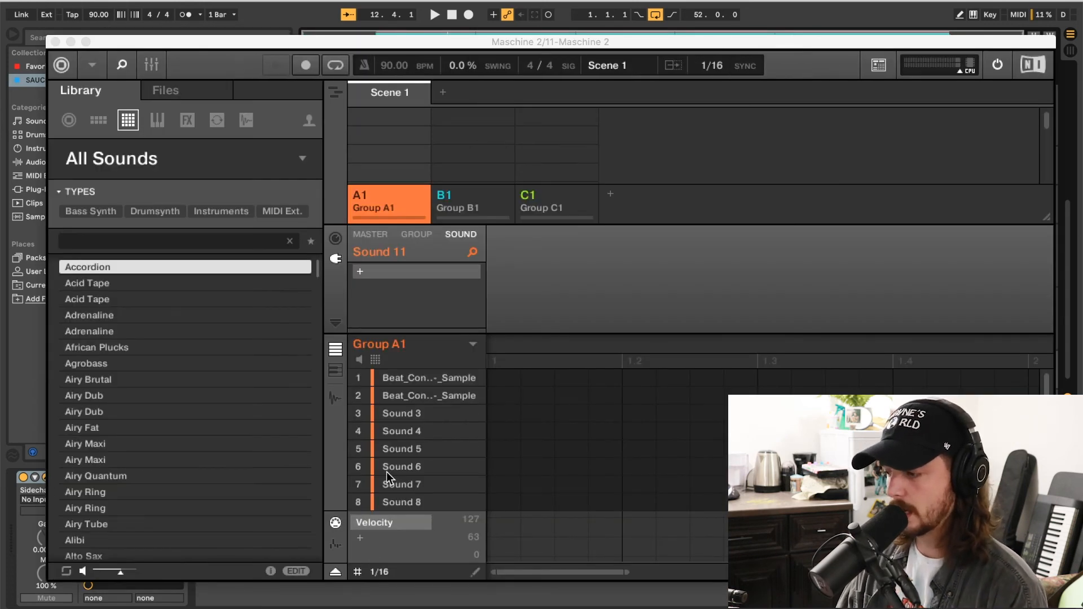
pyautogui.moveTo(380, 390)
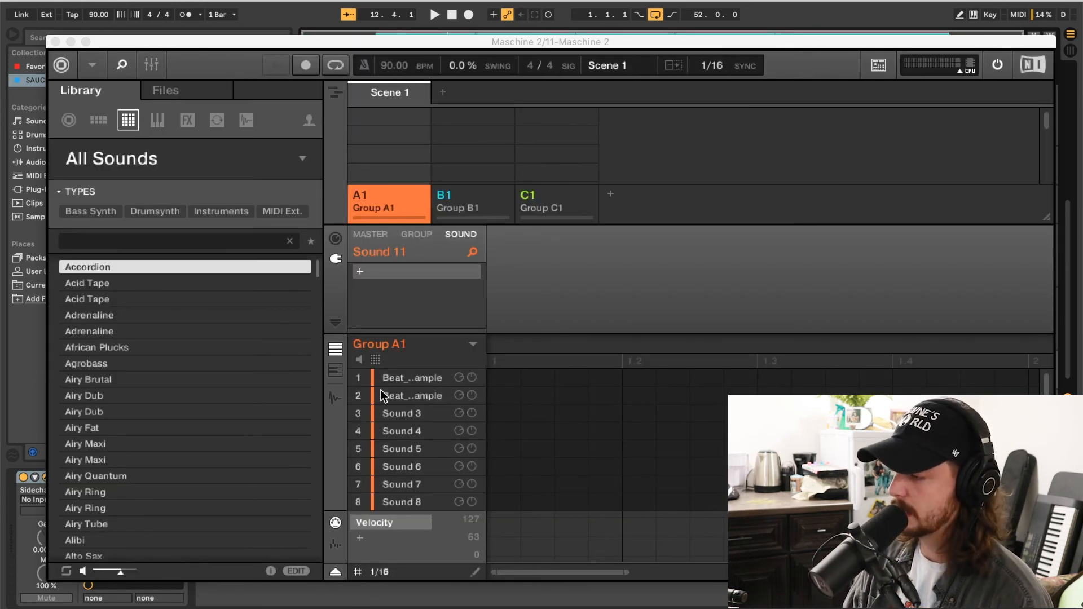
pyautogui.moveTo(300, 42); pyautogui.dragTo(289, 30)
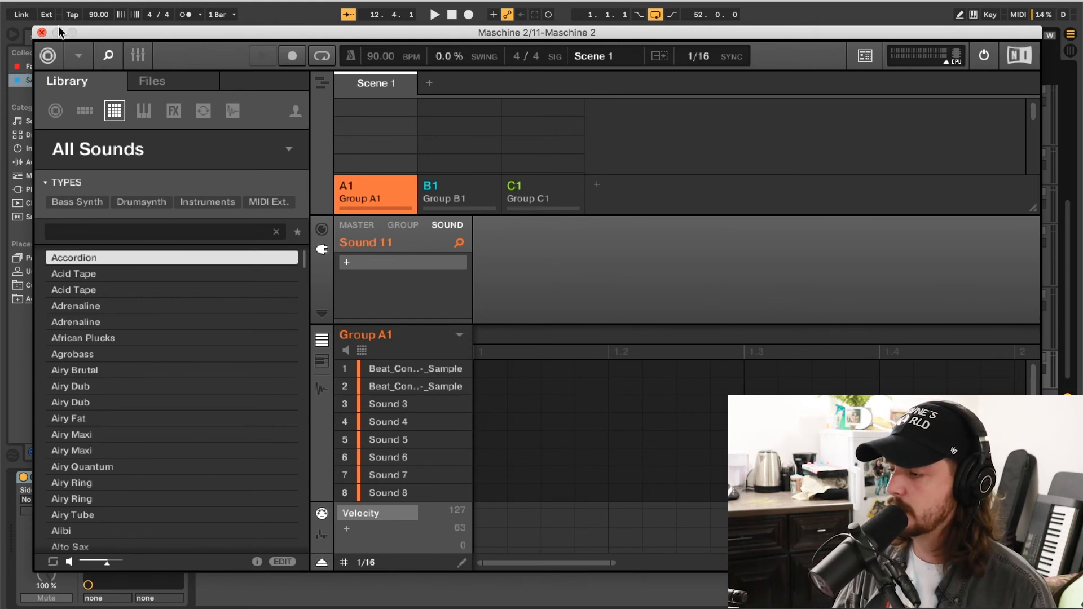
pyautogui.click(43, 33)
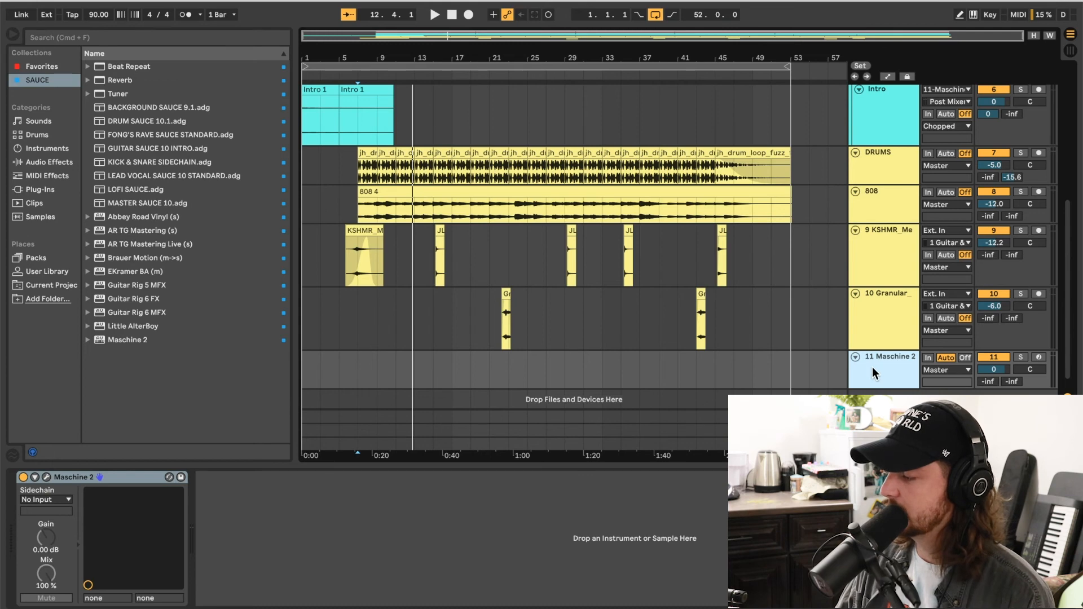
# Set the audio input of the CHOPS track in the Chopped group to 11-Maschine 2
pyautogui.scroll(6, 872, 367)
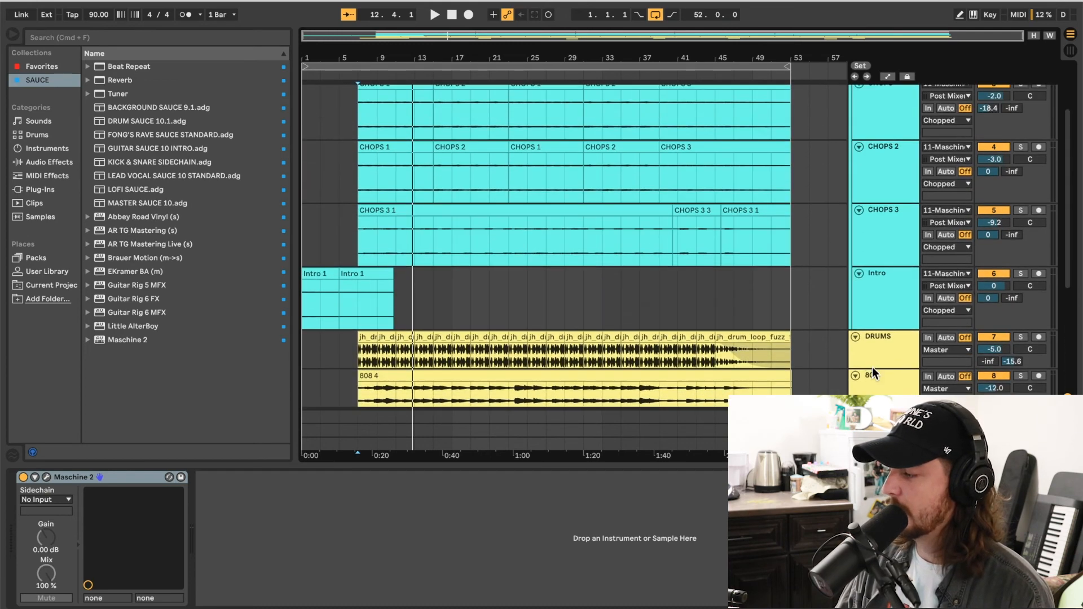
pyautogui.scroll(3, 872, 367)
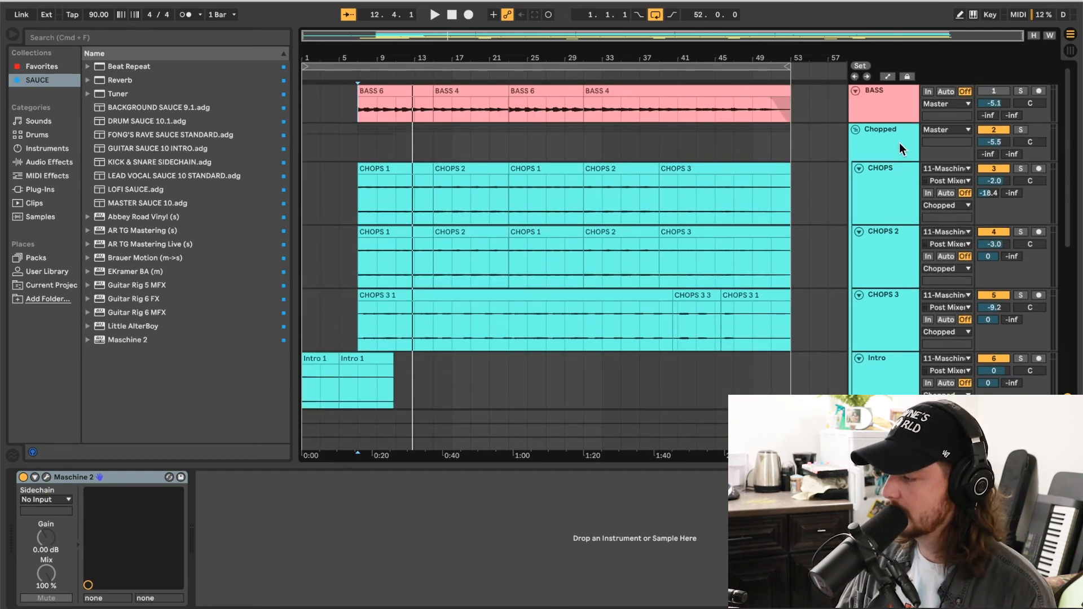
pyautogui.scroll(-2, 889, 317)
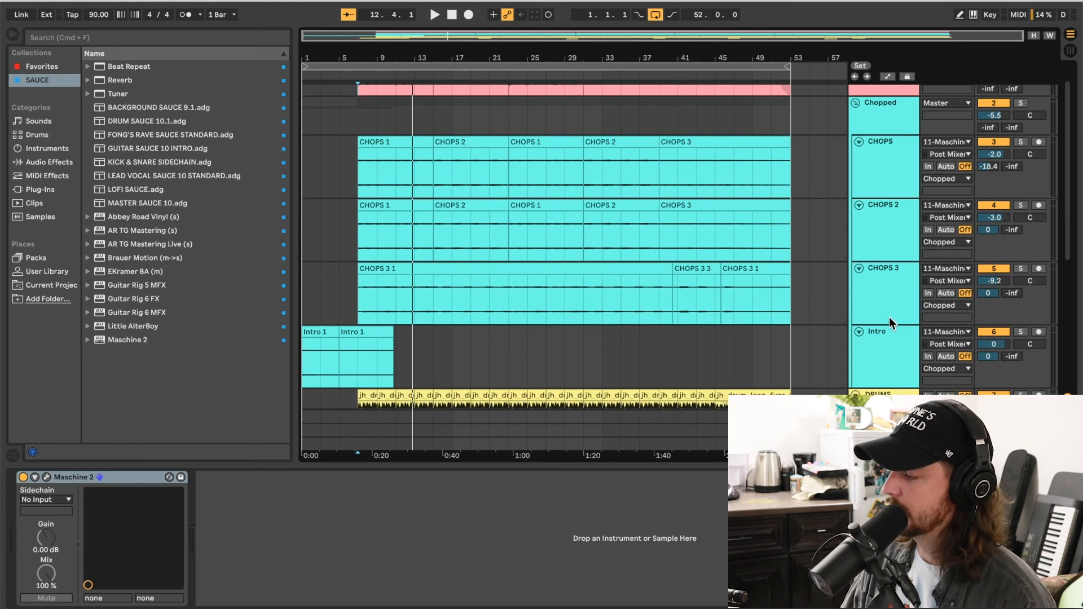
pyautogui.click(880, 178)
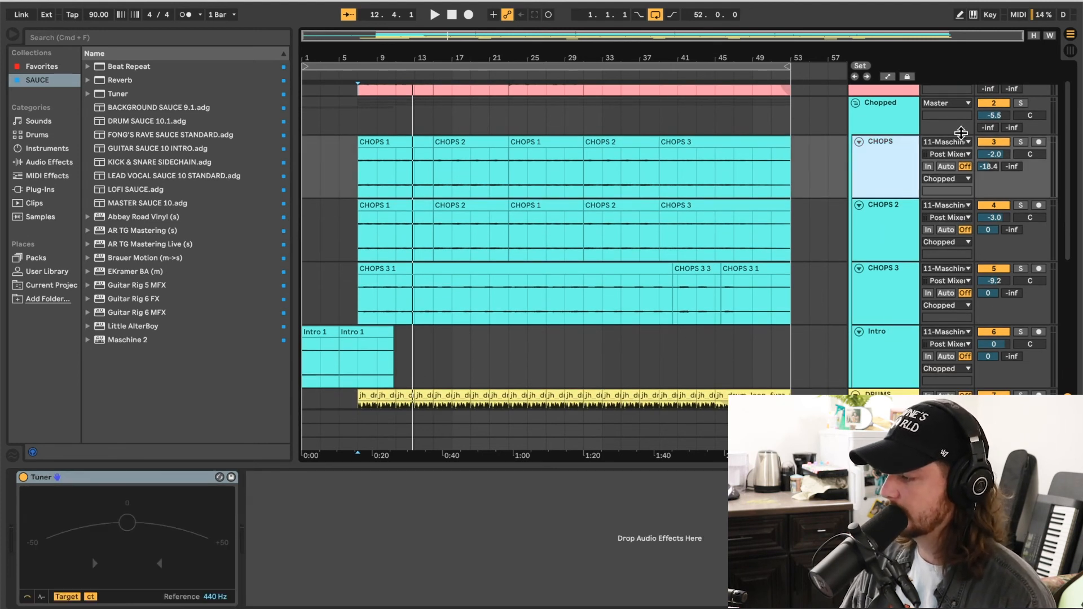
pyautogui.click(964, 142)
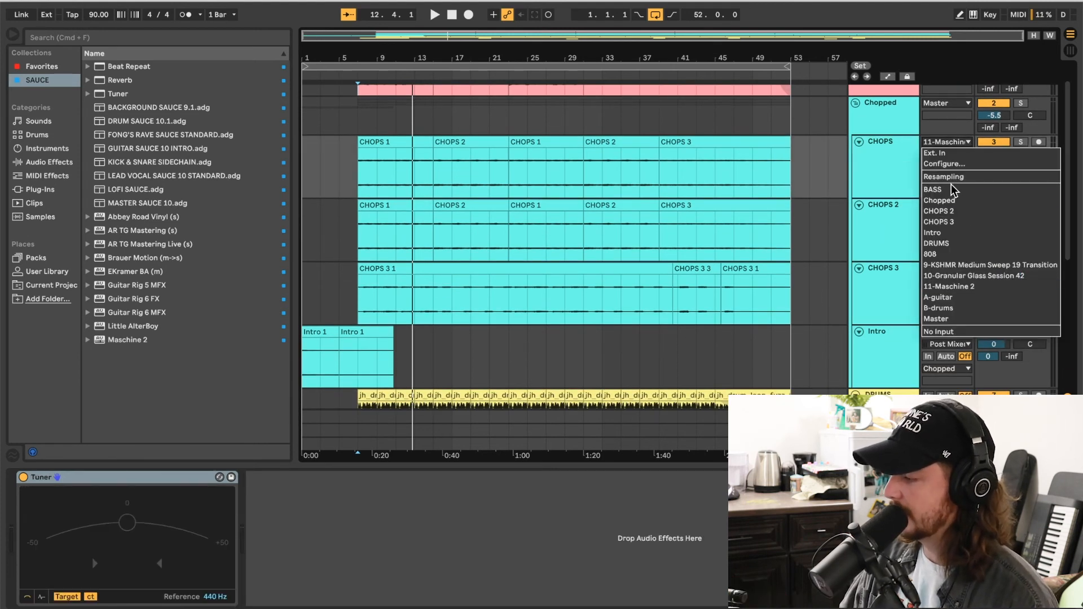
pyautogui.click(957, 286)
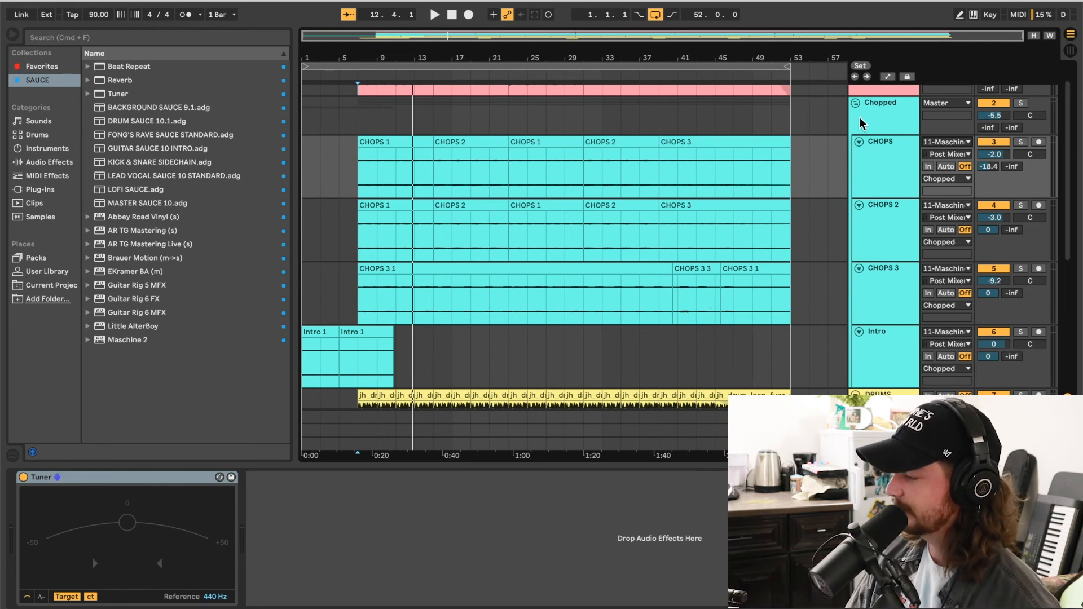
# Collapse the Chopped group, examine the sliced samples of Group B1 in track 11's Maschine 2 plug-in, and close the plug-in window
pyautogui.click(855, 104)
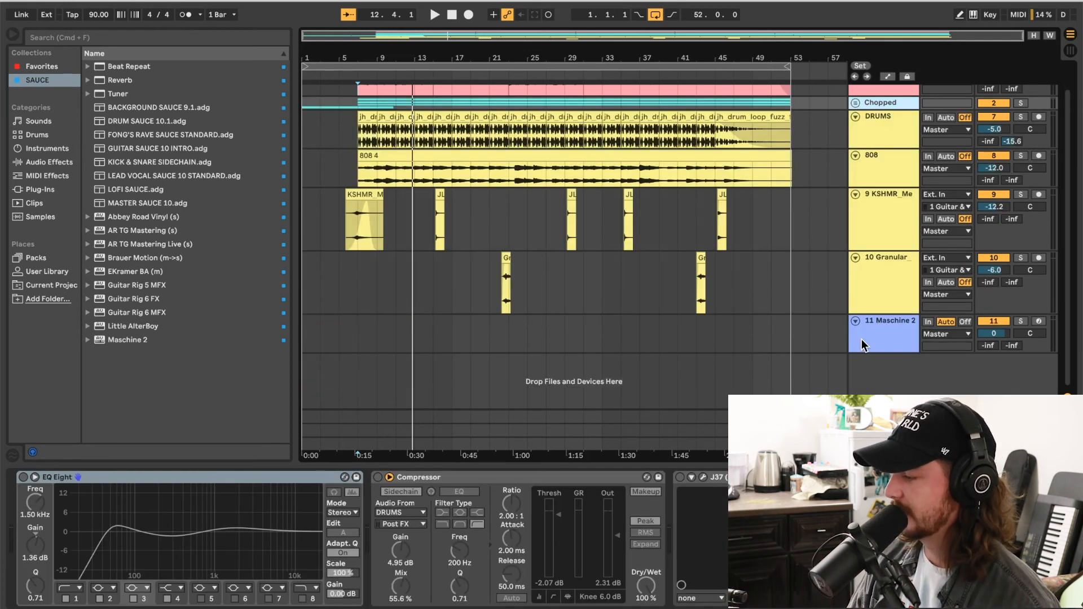
pyautogui.click(876, 333)
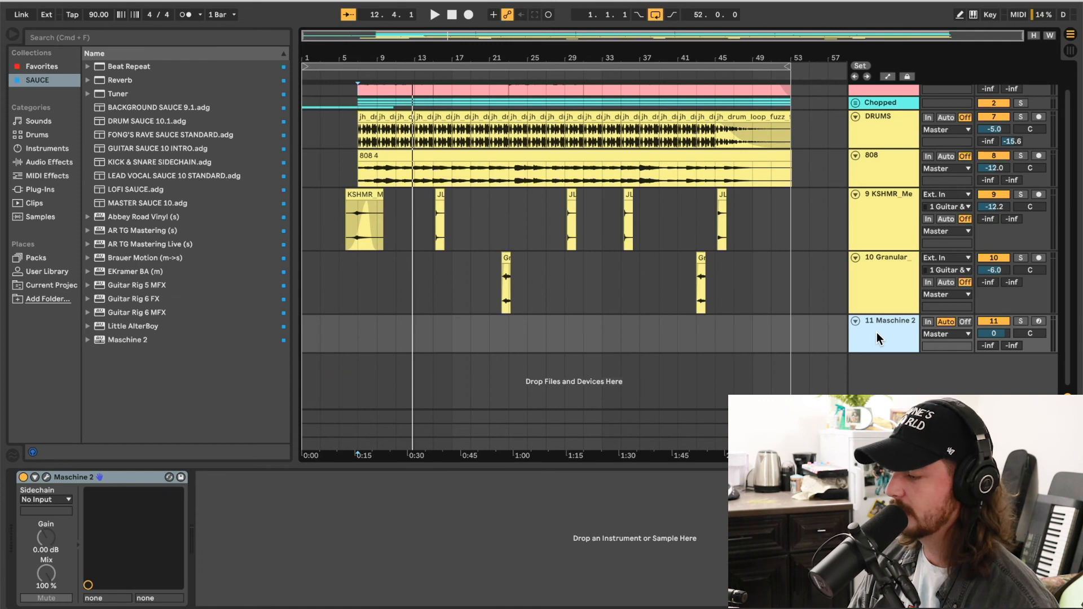
pyautogui.click(47, 478)
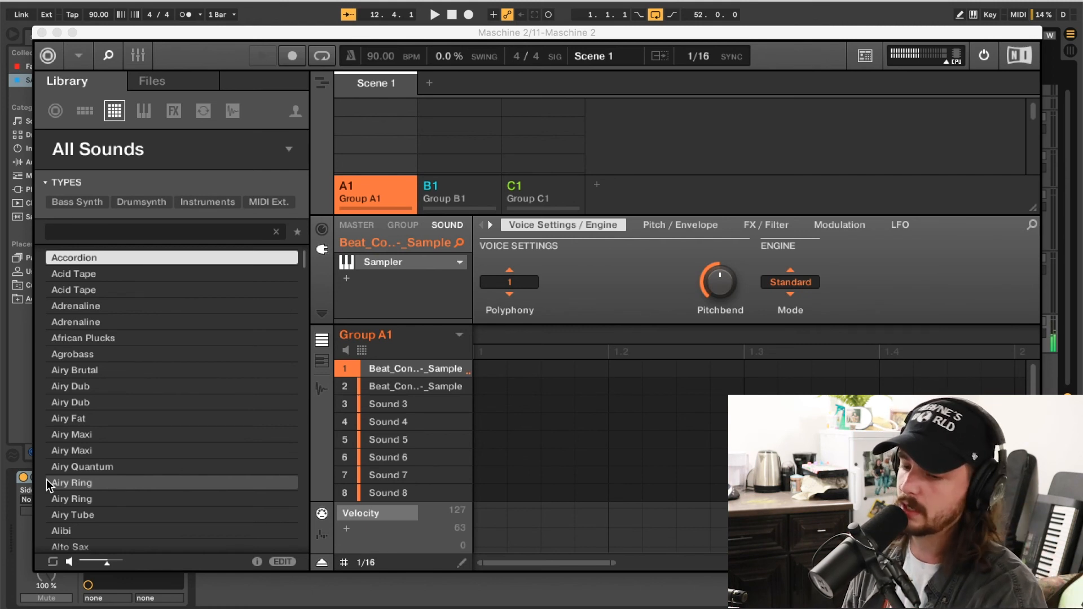
pyautogui.press('F9')
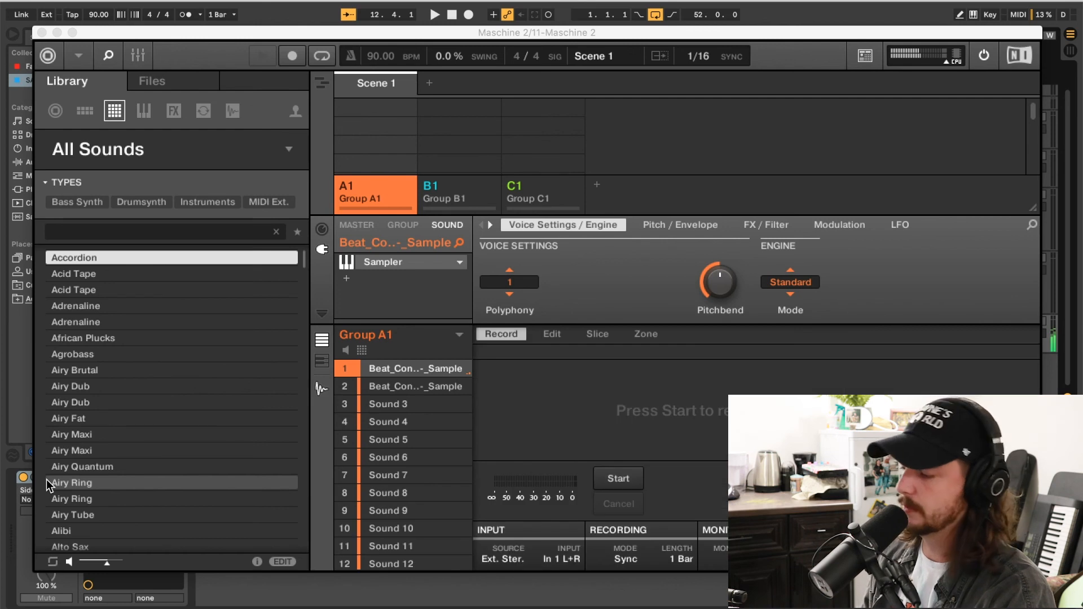
pyautogui.press('F10')
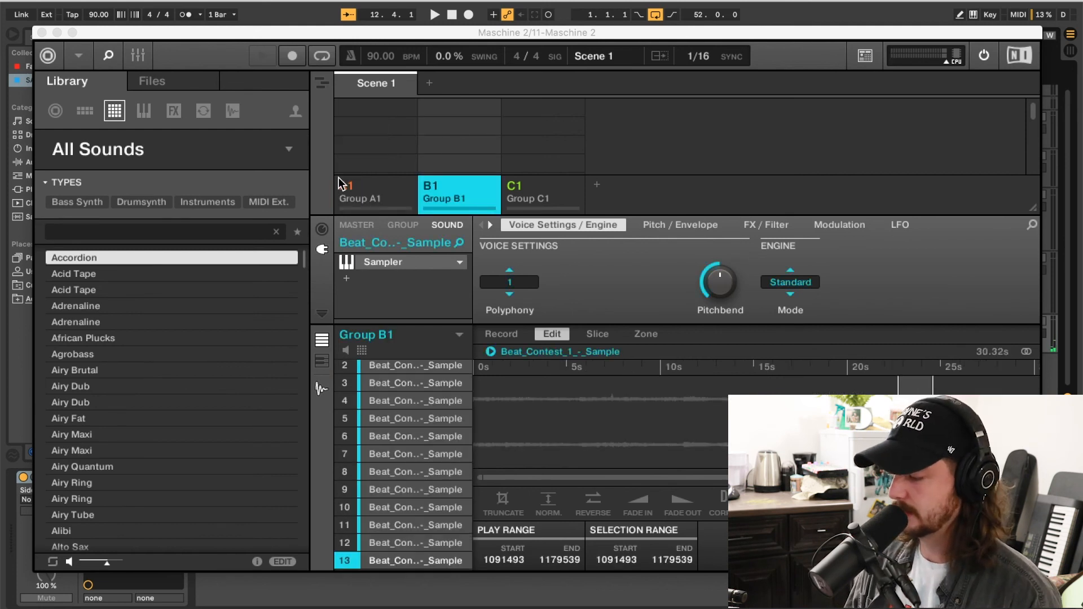
pyautogui.scroll(-3, 410, 461)
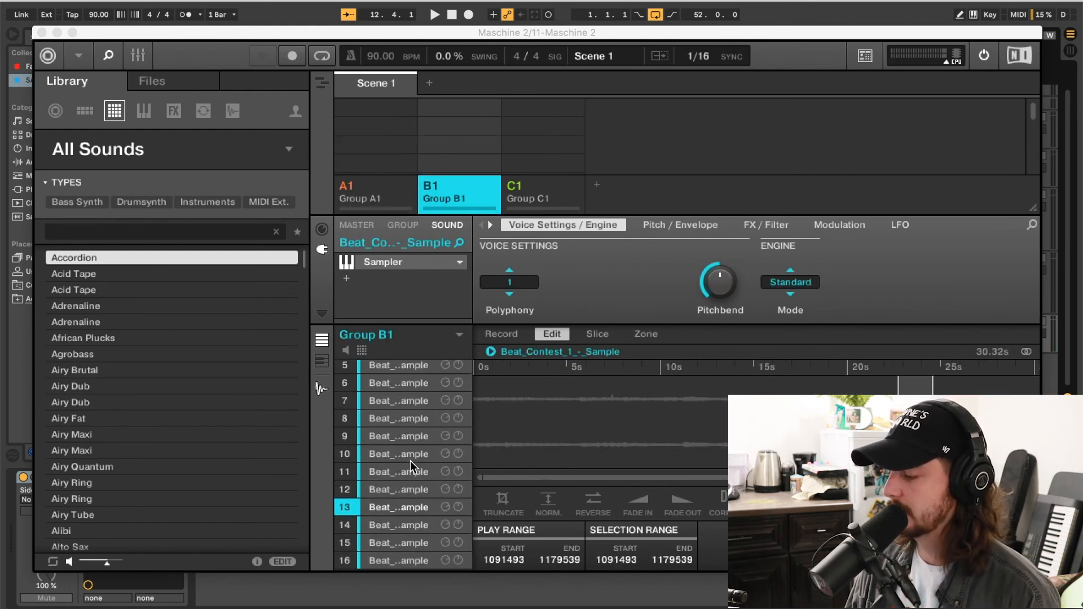
pyautogui.scroll(4, 410, 461)
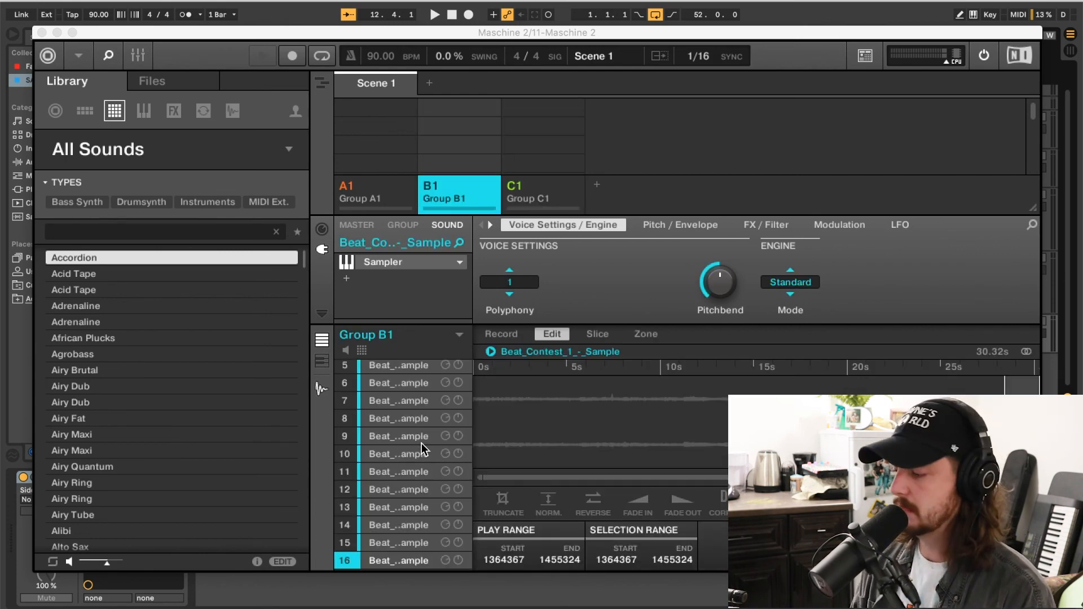
pyautogui.click(42, 33)
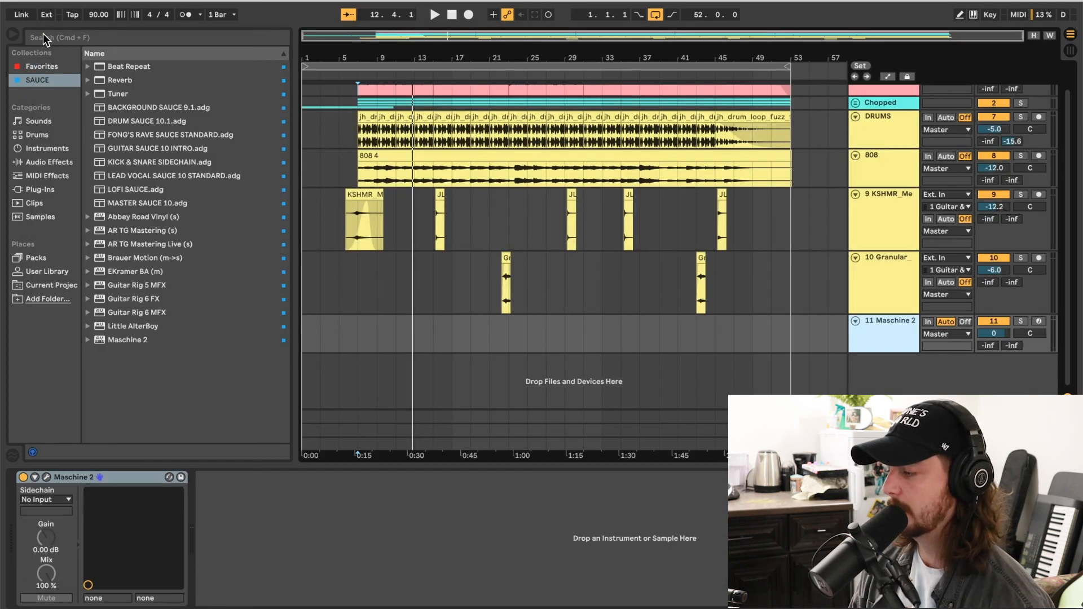
# Unfold the Chopped group, solo the CHOPS track and play it from the start of its first clip
pyautogui.click(856, 103)
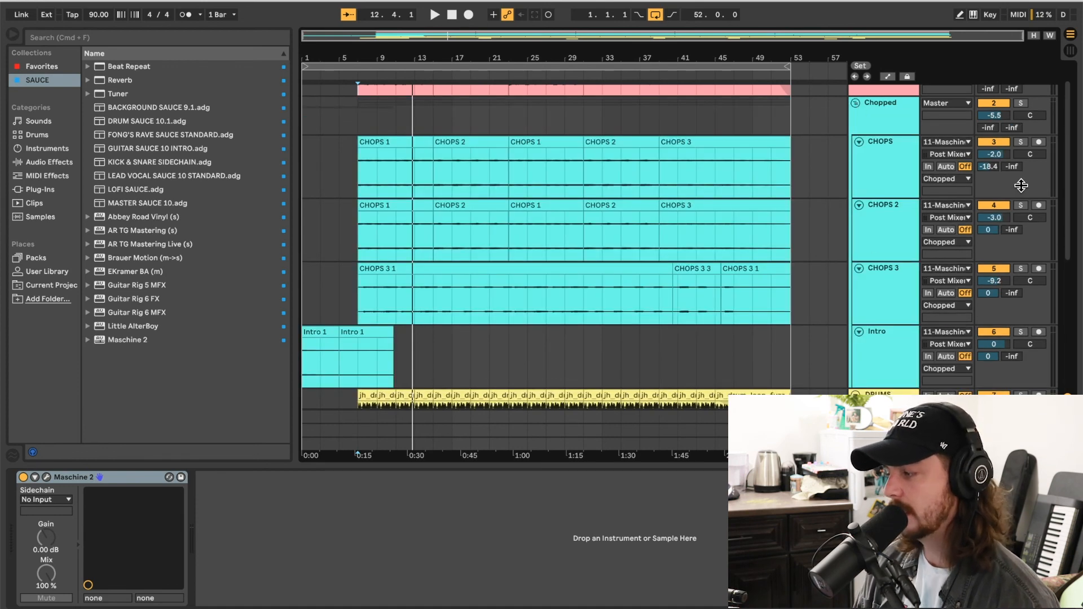
pyautogui.click(1021, 142)
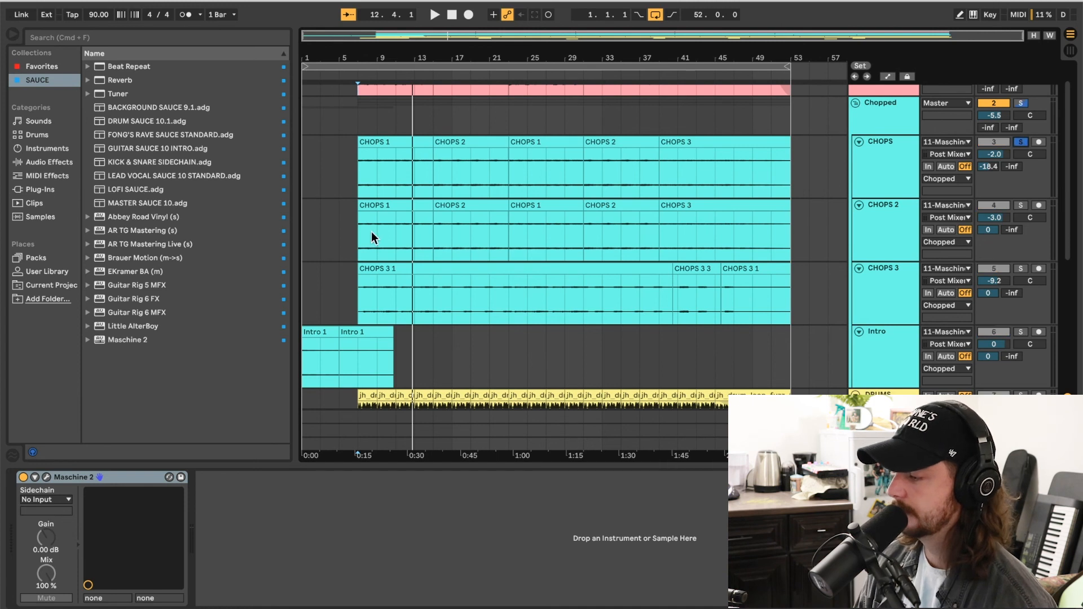
pyautogui.click(355, 188)
pyautogui.press('space')
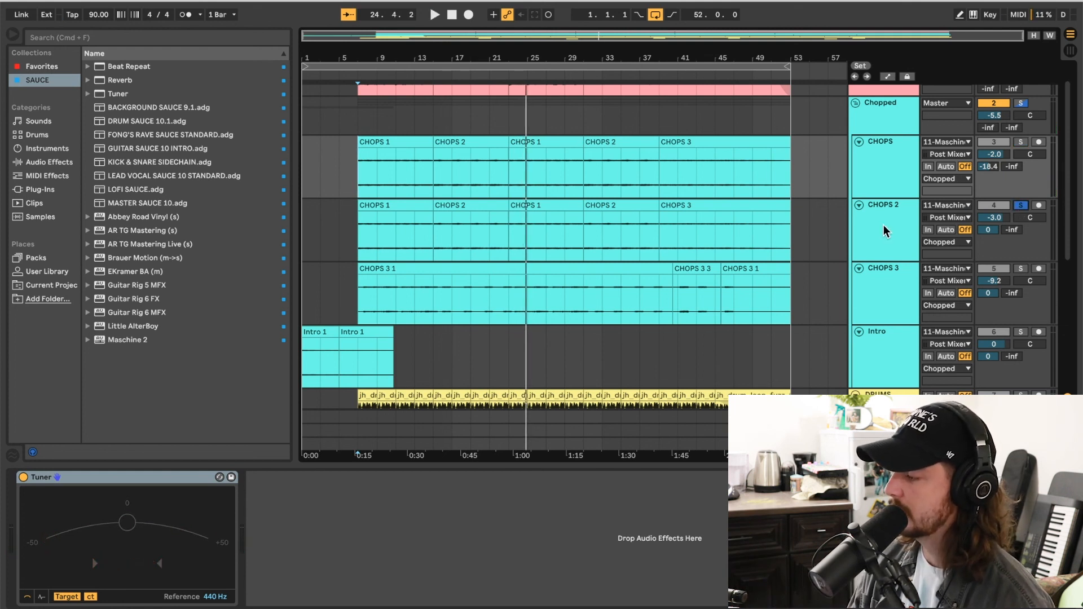
pyautogui.press('space')
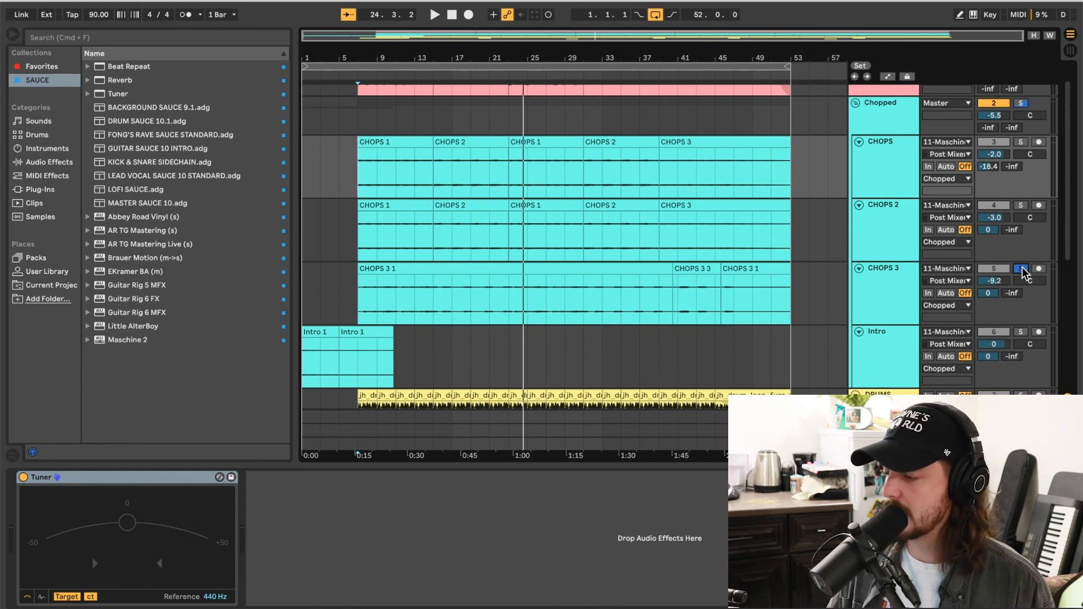
# Play the soloed CHOPS 3 track from the start of its first clip and enable its Guitar Rig 5 MFX device
pyautogui.click(359, 309)
pyautogui.press('space')
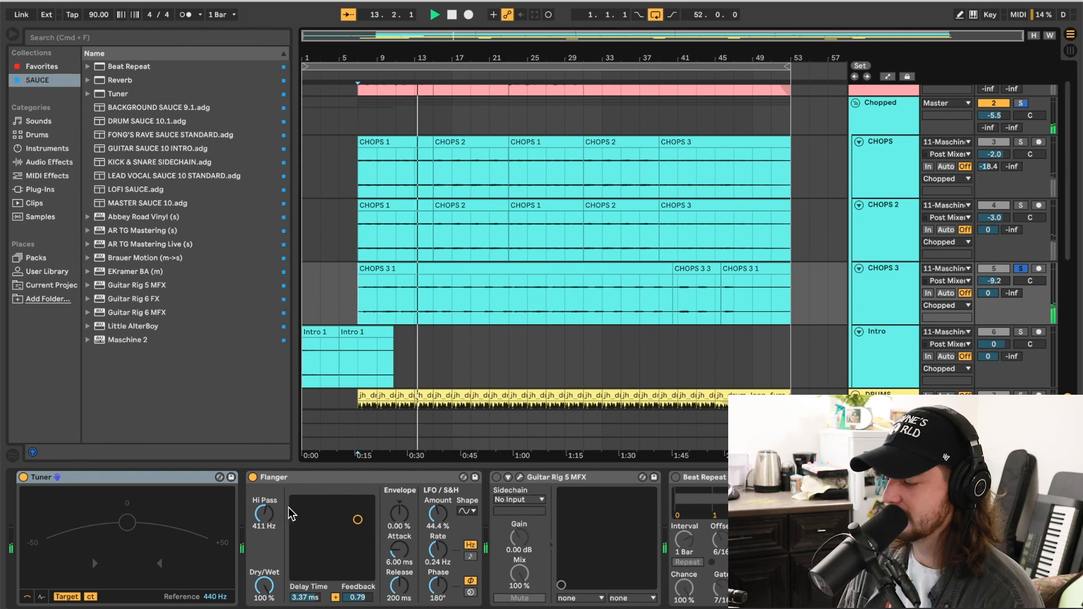
pyautogui.click(496, 477)
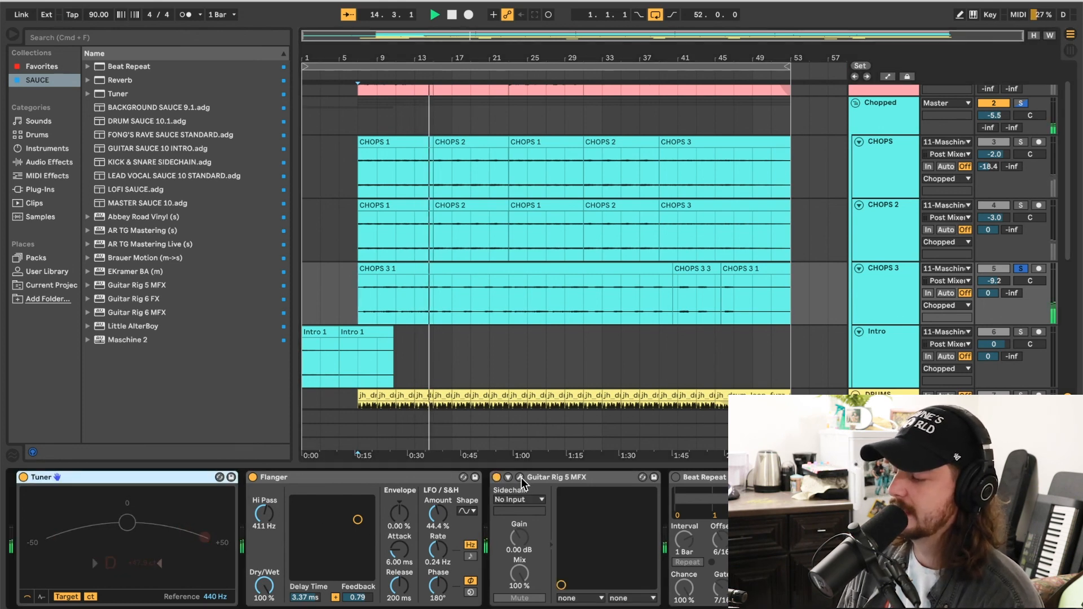
# Examine the amp, cabinet and effect modules in the Guitar Rig 5 MFX window of CHOPS 3, and close it
pyautogui.click(520, 478)
pyautogui.scroll(-3, 610, 285)
pyautogui.scroll(3, 610, 286)
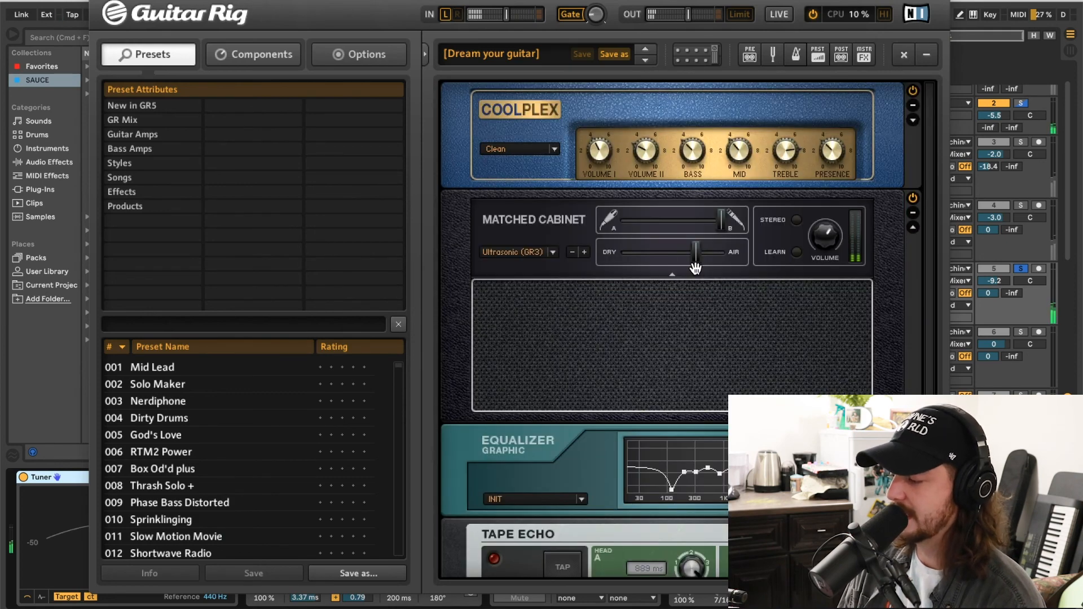
pyautogui.scroll(-3, 700, 268)
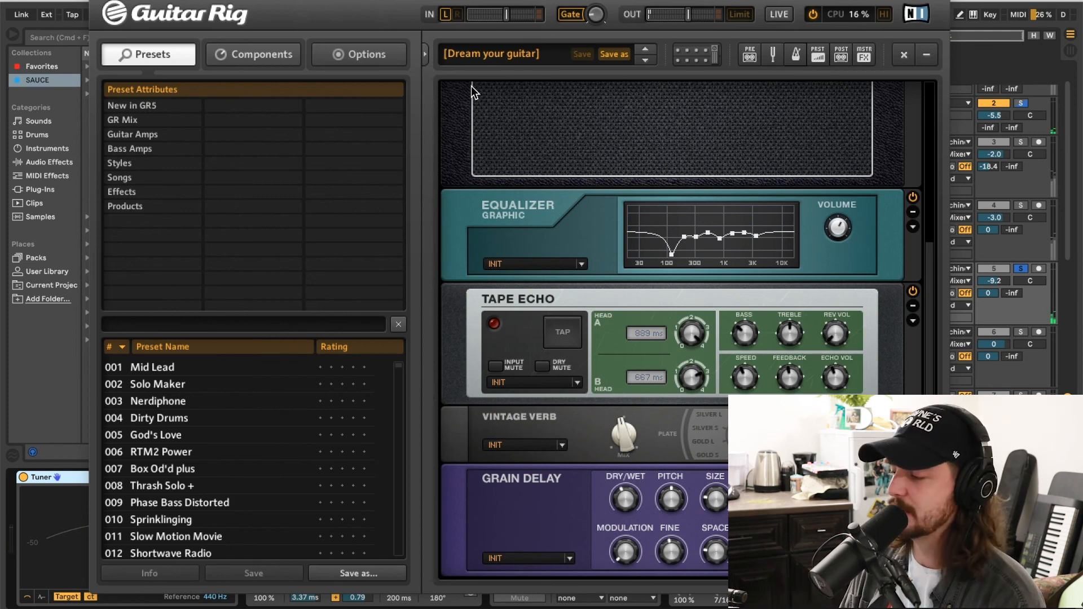
pyautogui.click(99, 2)
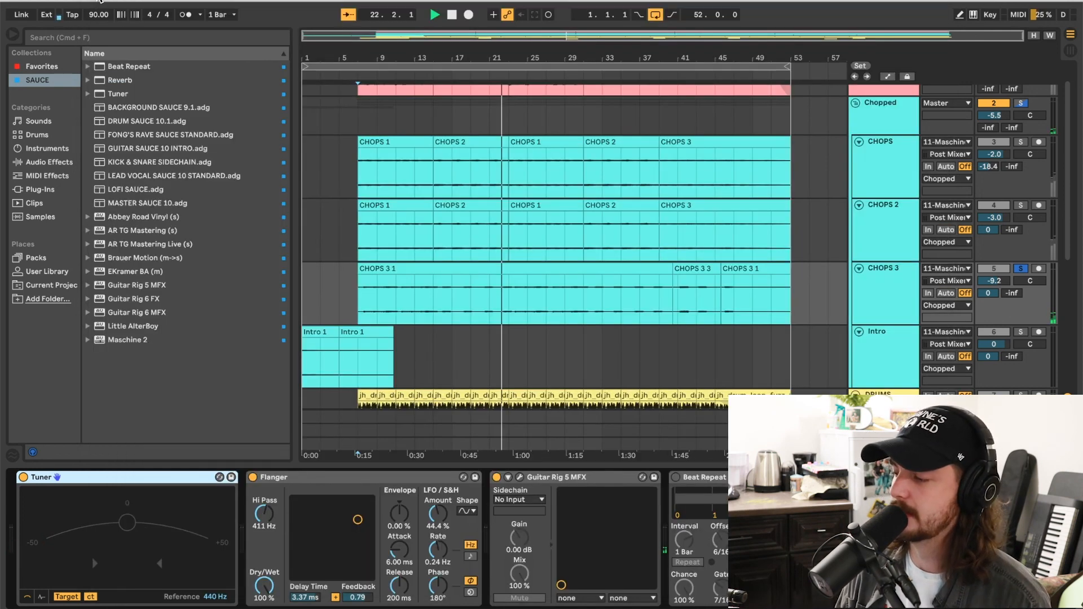
# Enable Beat Repeat and Brauer Motion on the CHOPS 3 track, and view Brauer Motion's panner settings before closing its window
pyautogui.click(675, 477)
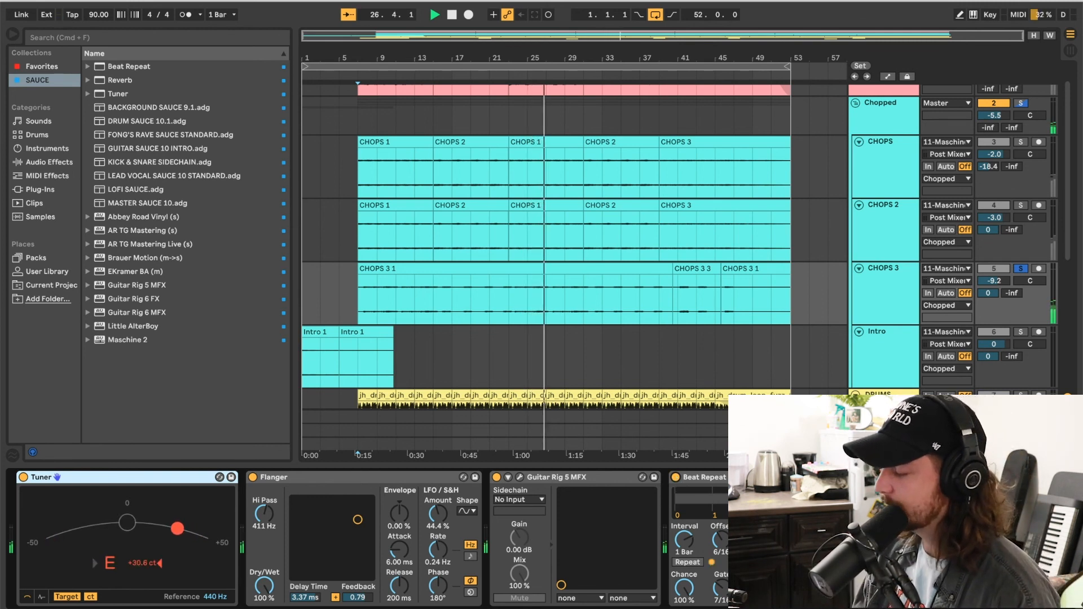
pyautogui.hscroll(5, 367, 539)
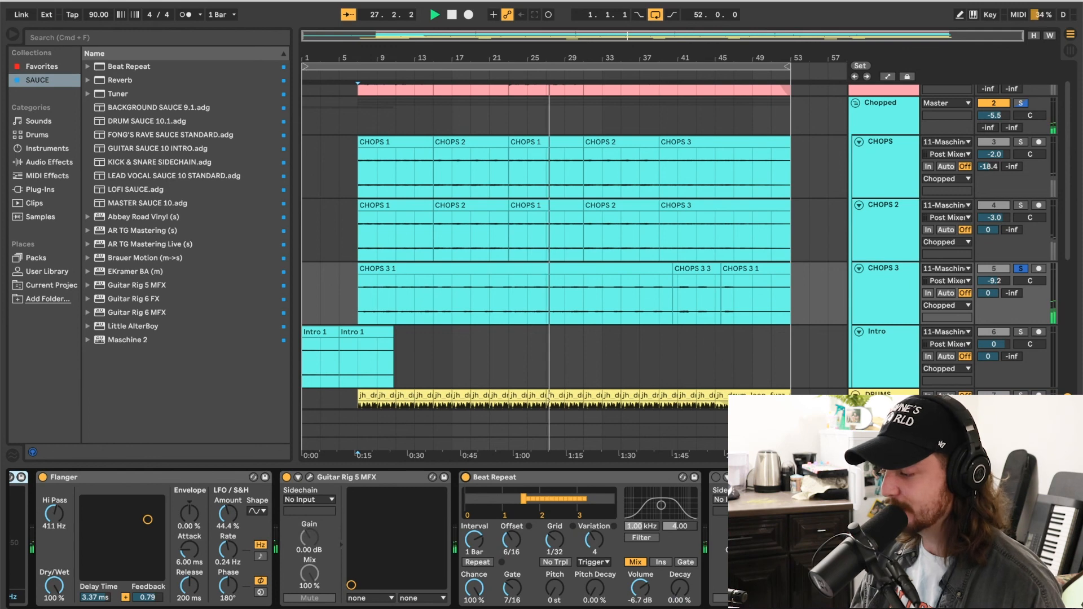
pyautogui.click(716, 478)
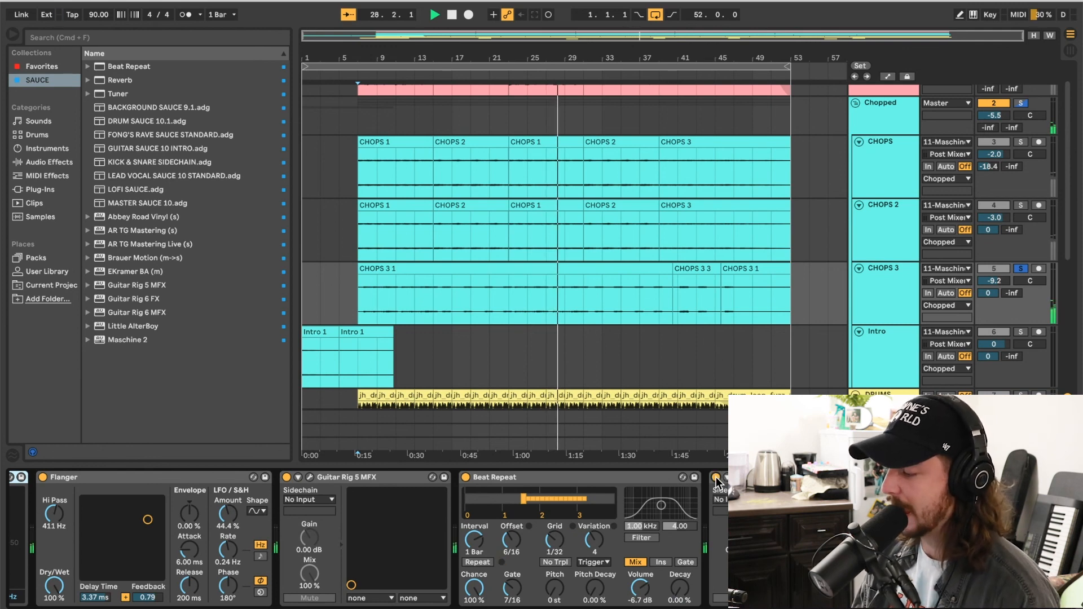
pyautogui.click(726, 478)
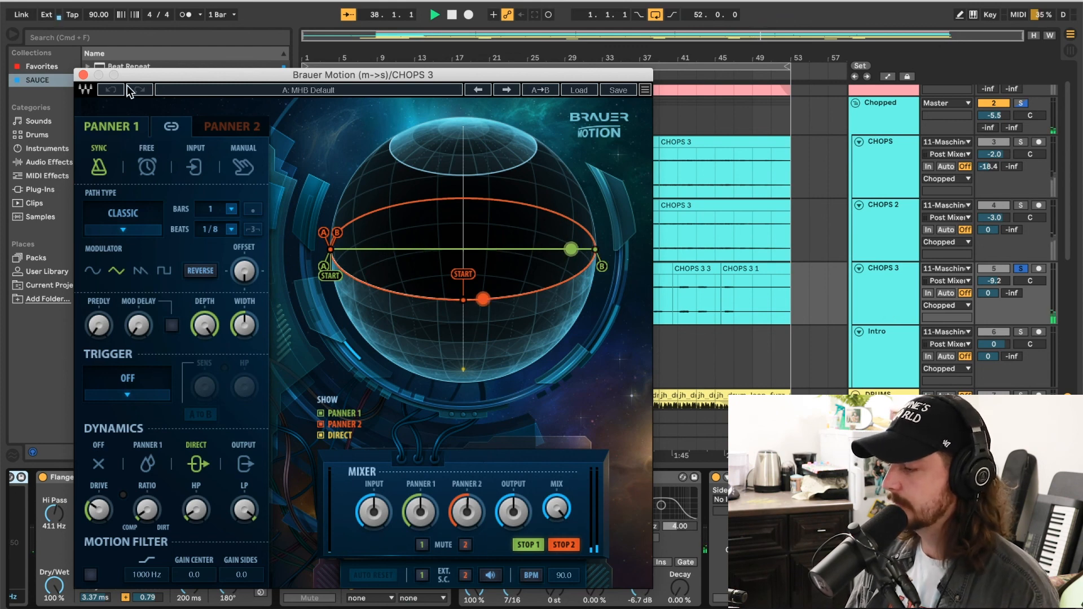
pyautogui.click(83, 75)
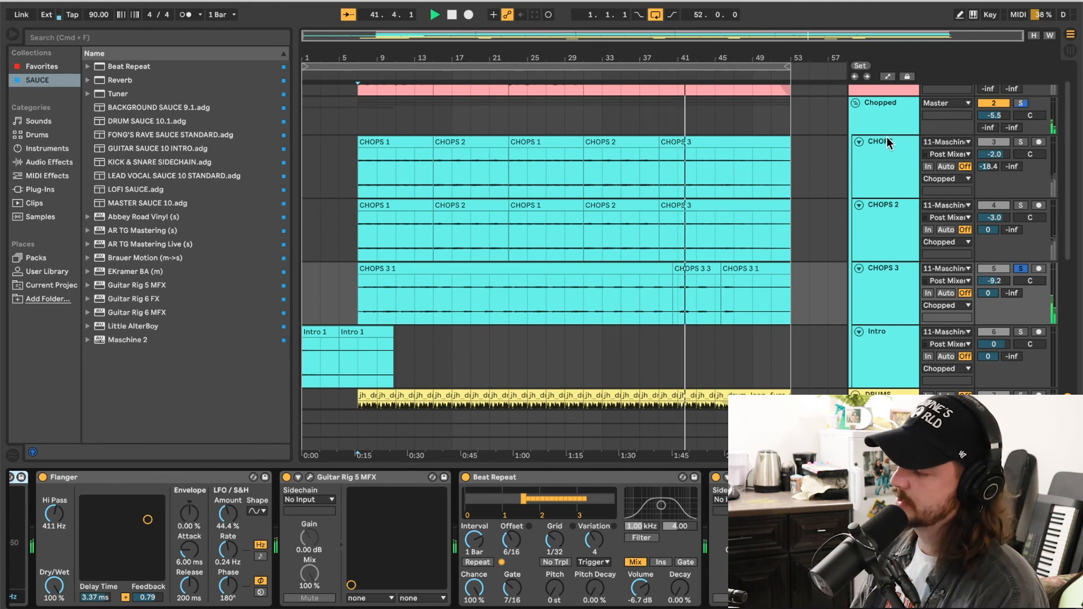
# Collapse the Chopped group and enable EQ Eight and the sidechained Compressor on it
pyautogui.click(855, 104)
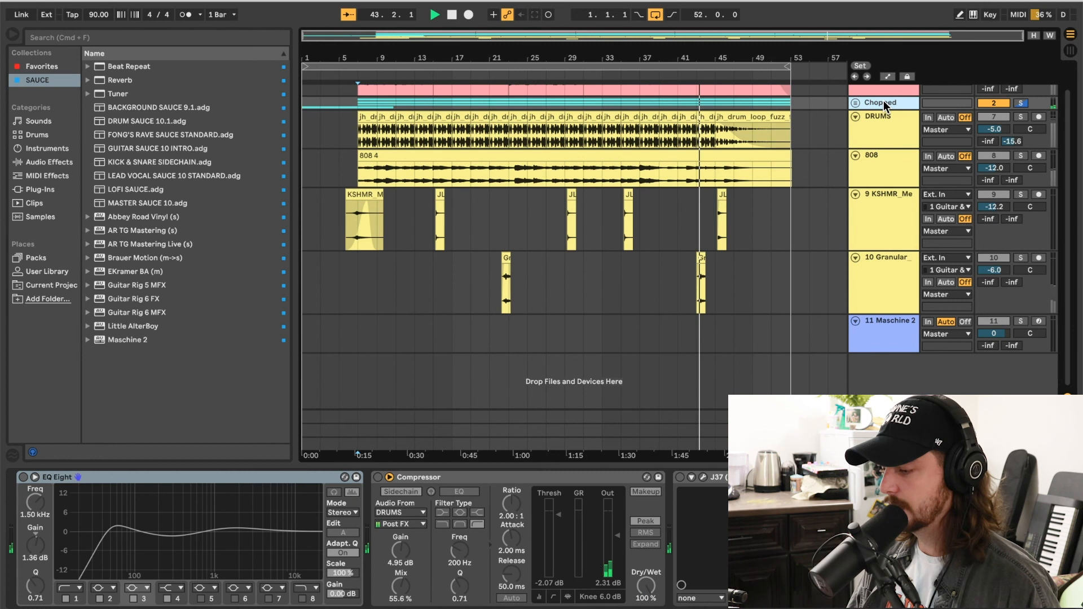
pyautogui.click(23, 476)
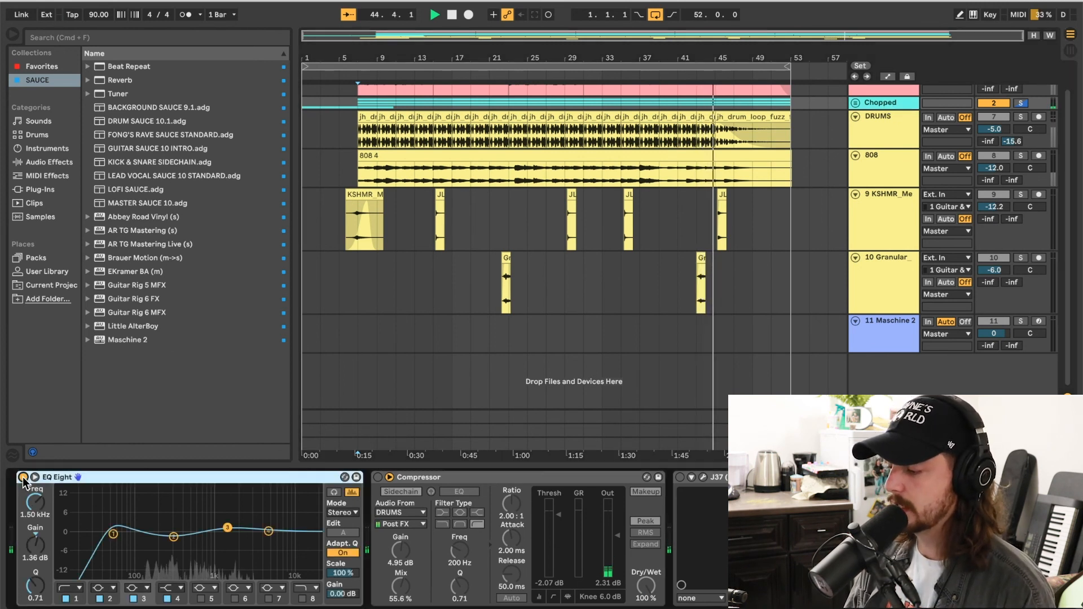
pyautogui.click(378, 477)
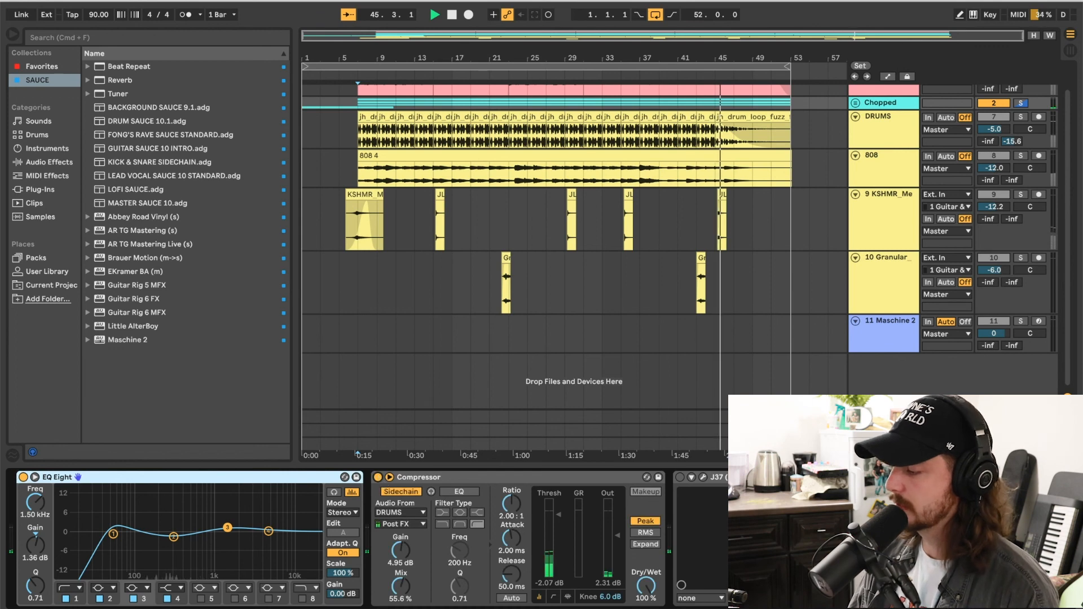
# Enable J37 on the Chopped group, and view the J37 and Abbey Road Vinyl plugin settings, closing each window
pyautogui.click(681, 477)
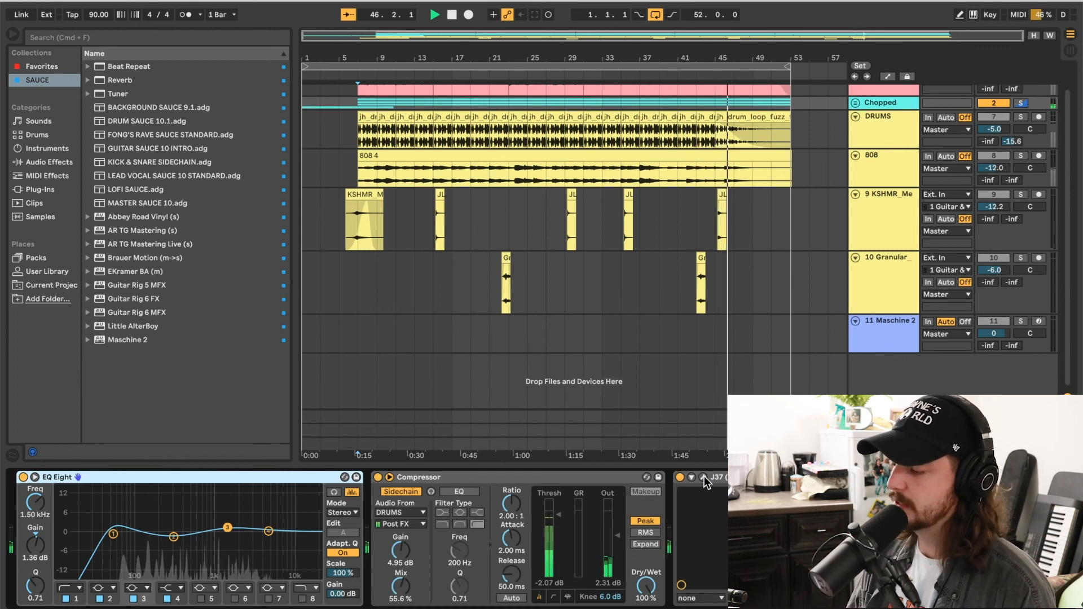
pyautogui.click(704, 477)
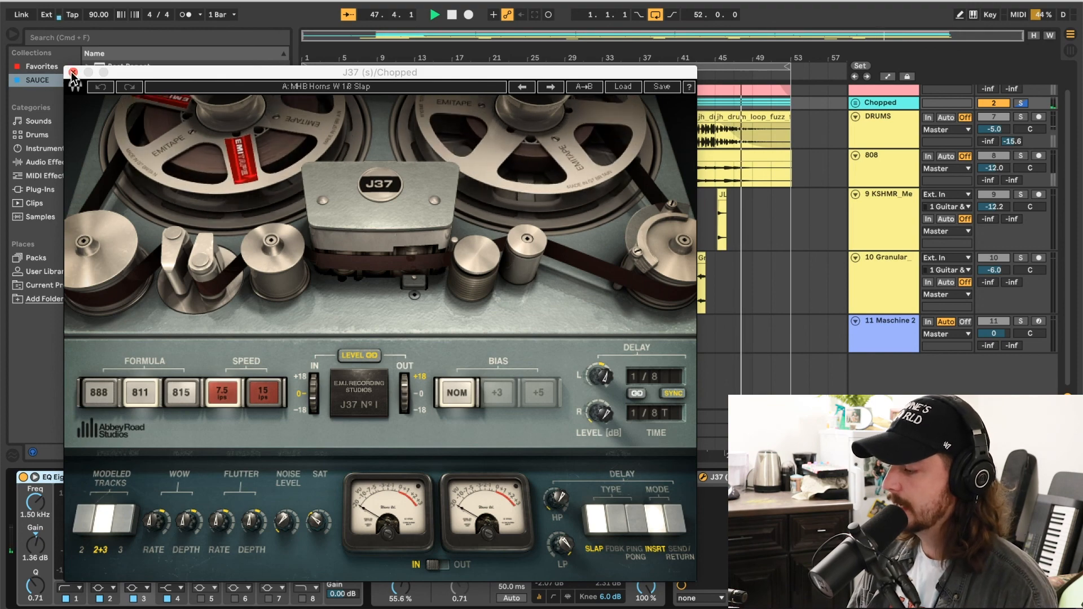
pyautogui.click(72, 73)
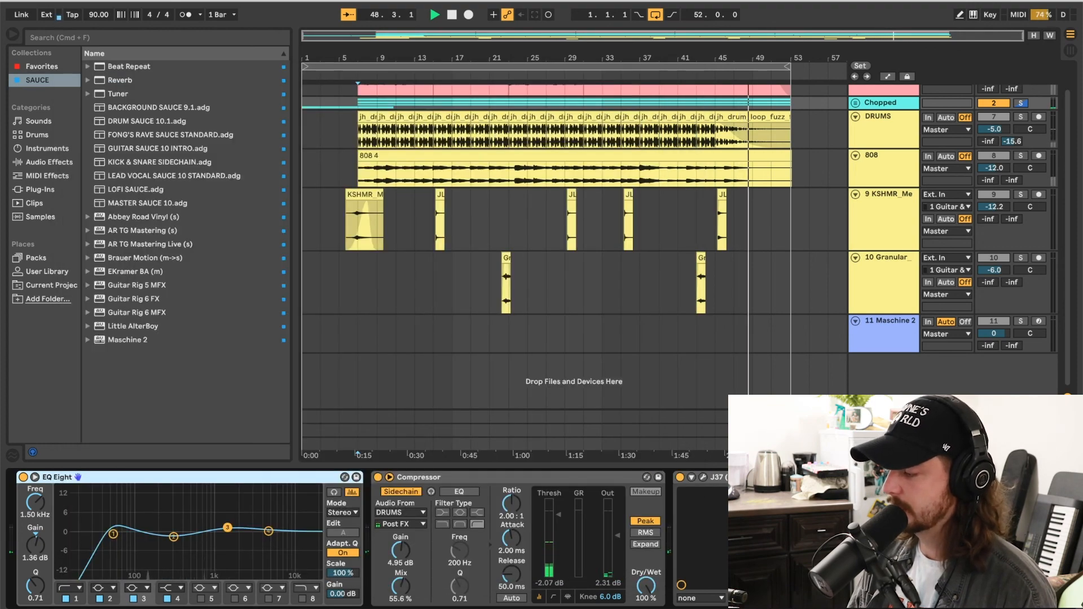
pyautogui.click(819, 477)
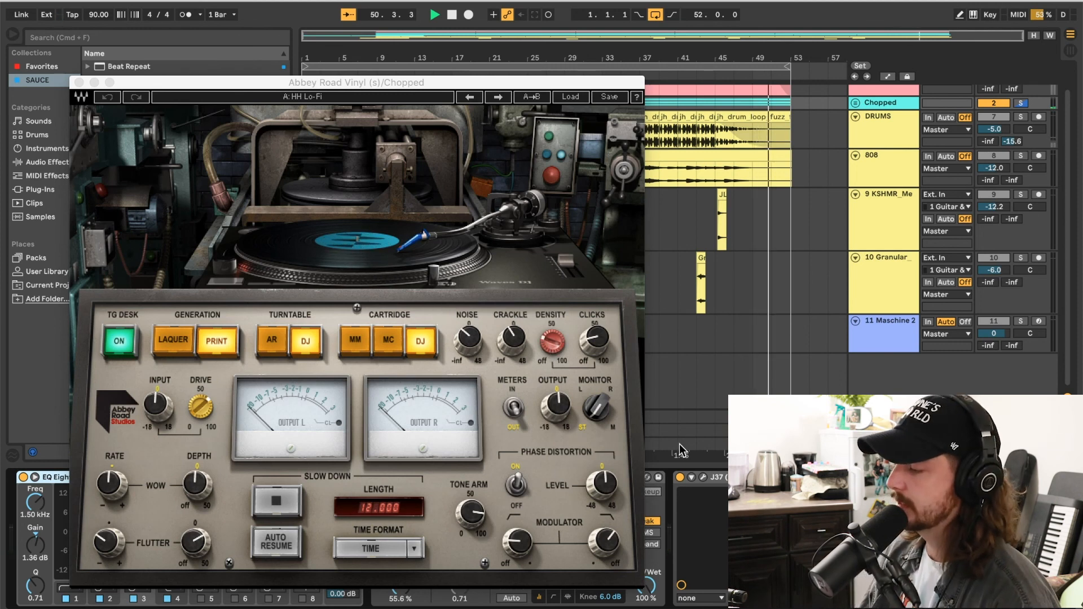
pyautogui.click(79, 83)
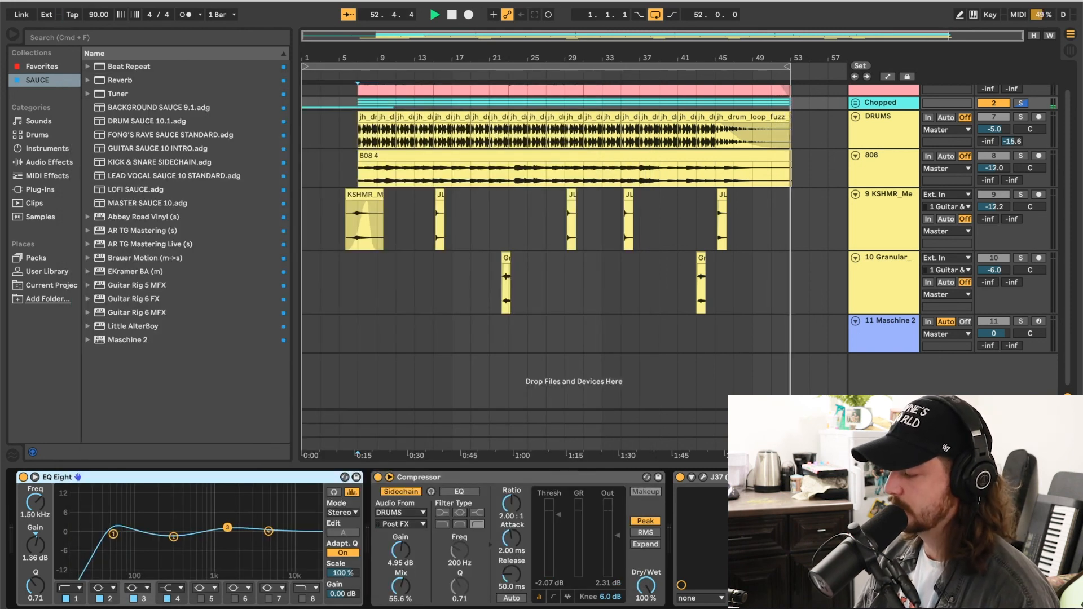
# Play the BASS track together with the Chopped group by soloing both
pyautogui.scroll(1, 920, 135)
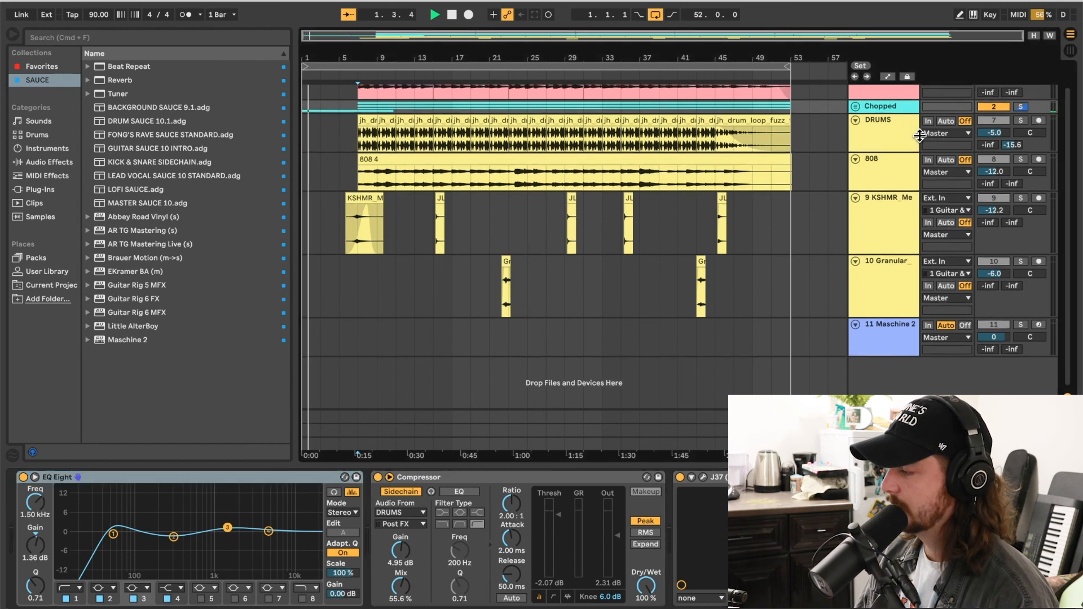
pyautogui.scroll(3, 920, 135)
pyautogui.click(1021, 130)
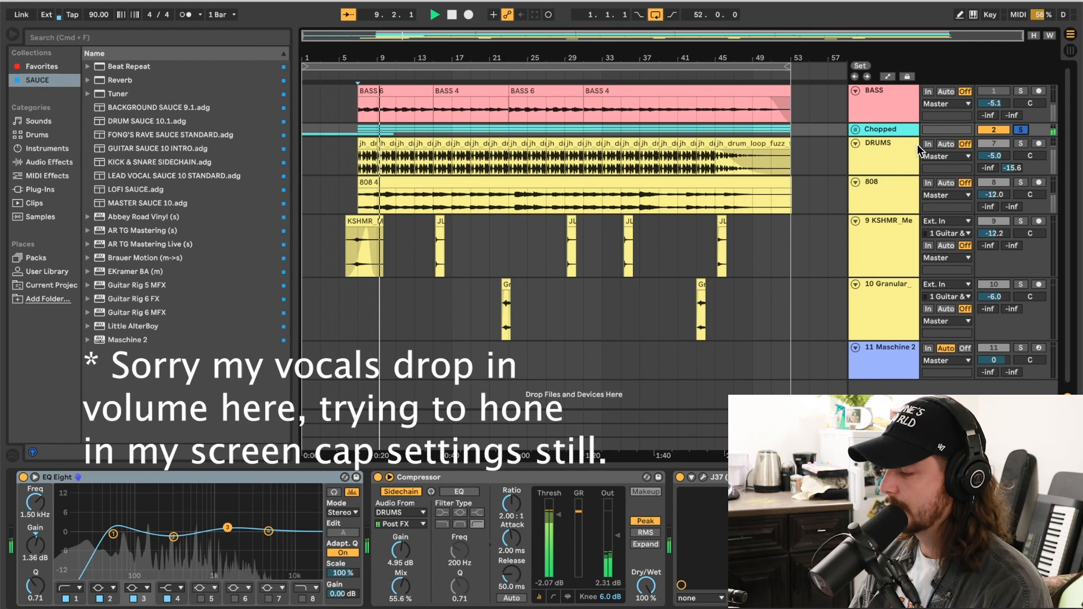
pyautogui.click(1021, 92)
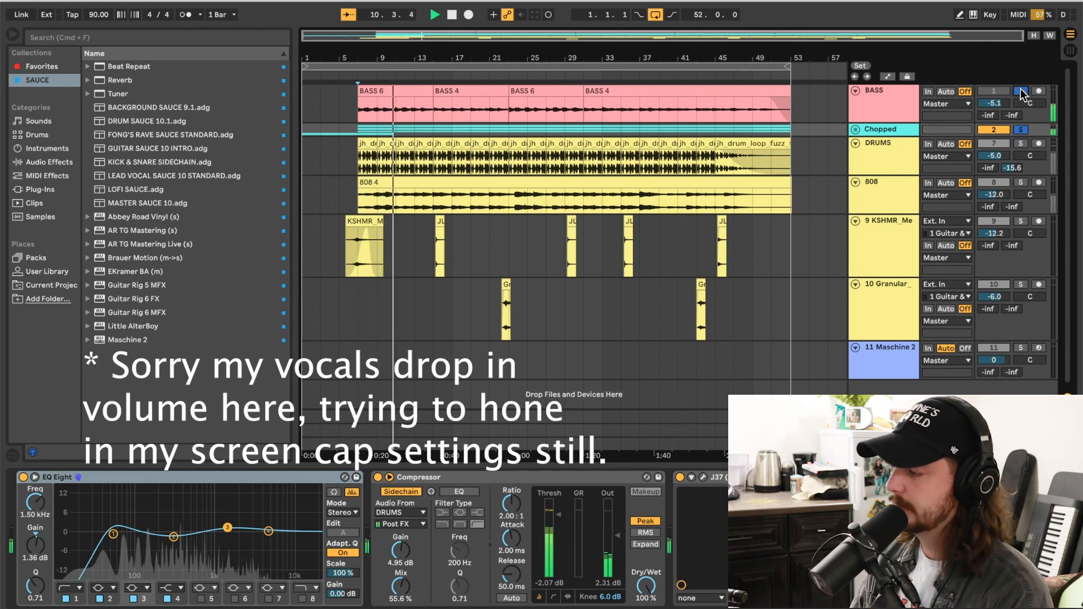
# Examine the BASS track's Tuner, sidechained Compressor and EKramer BA settings, and close the EKramer window
pyautogui.click(891, 107)
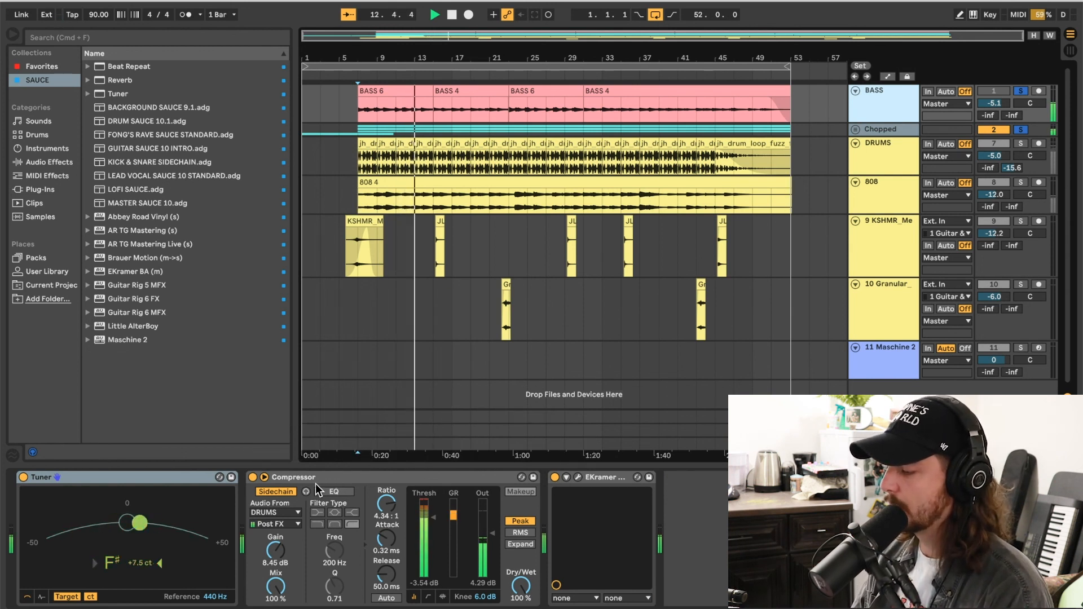
pyautogui.click(577, 478)
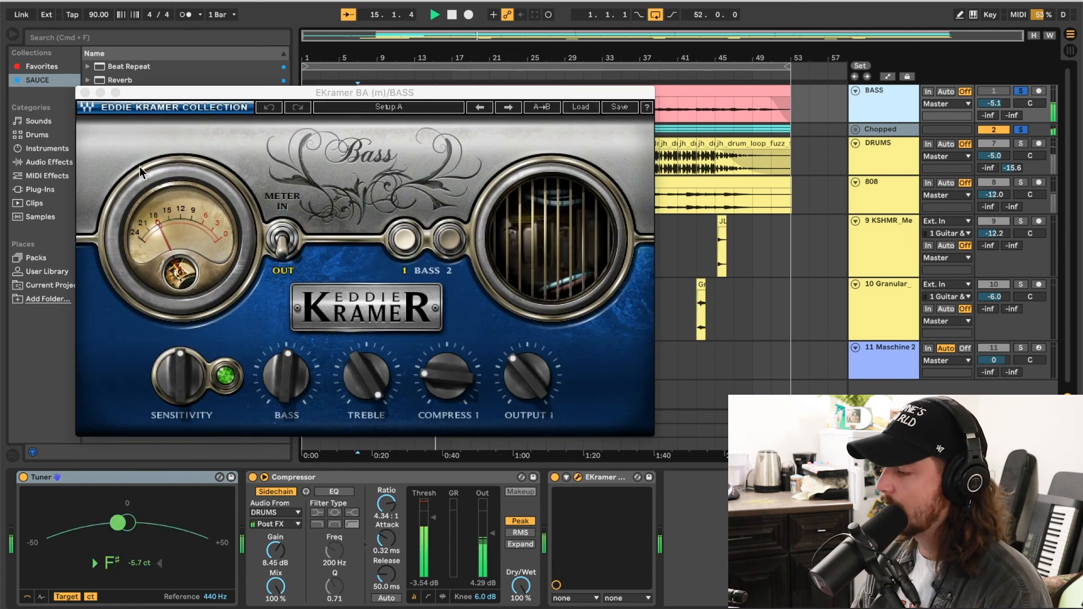
pyautogui.click(85, 92)
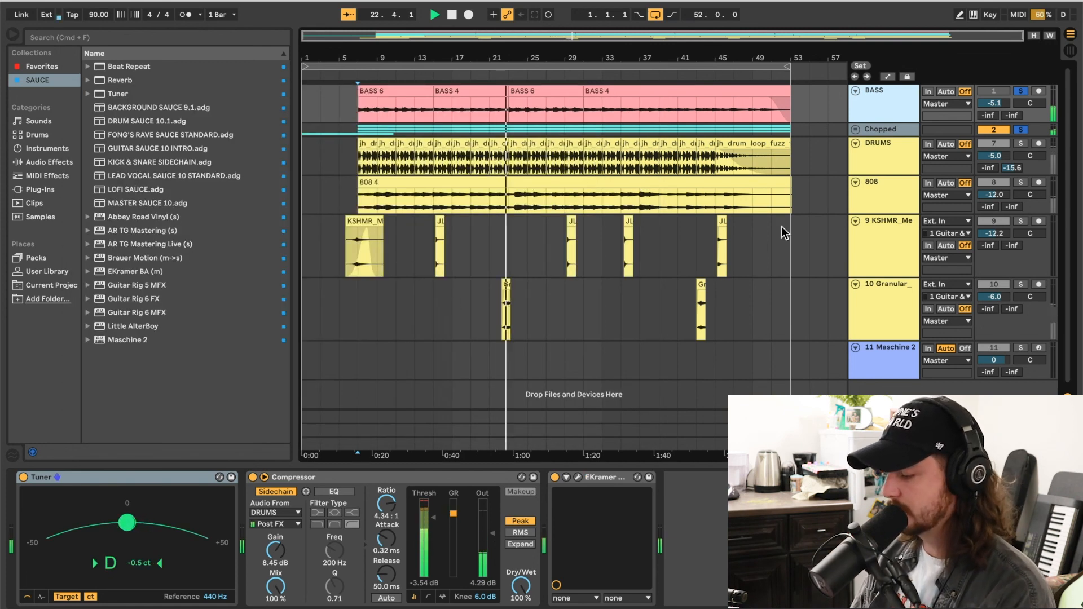
# Add DRUMS, 9 KSHMR_Me and 10 Granular to the soloed tracks, and clear all solos to hear the full mix
pyautogui.click(1019, 148)
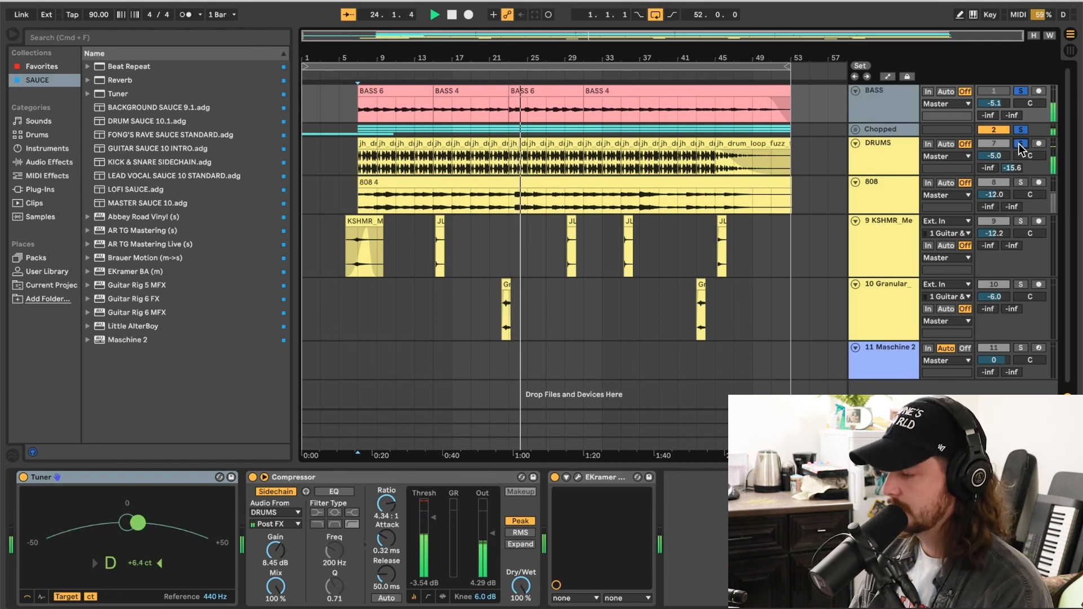
pyautogui.click(1019, 223)
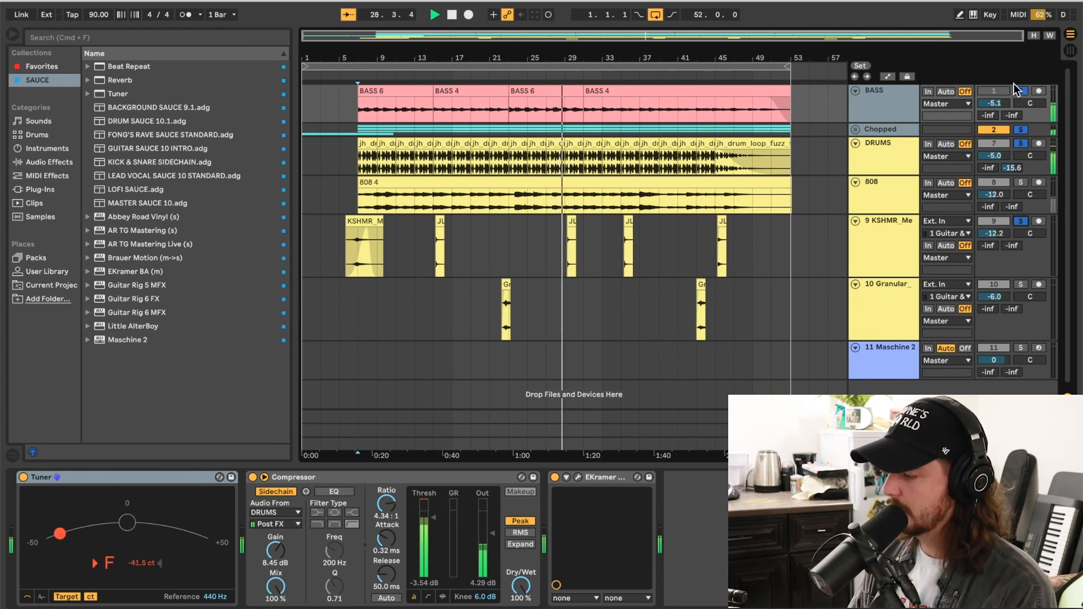
pyautogui.click(1022, 286)
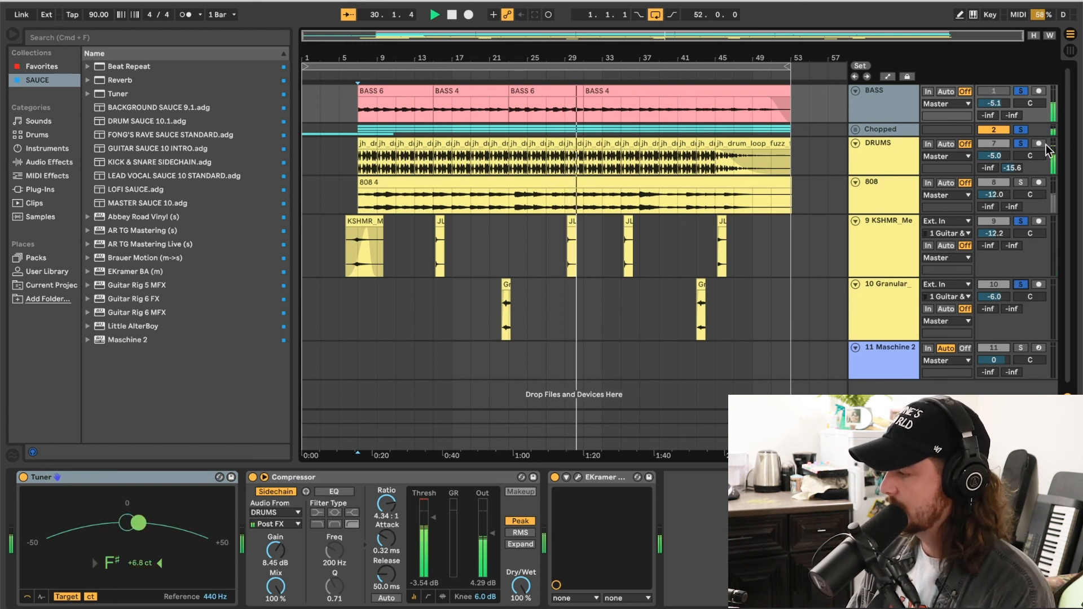
pyautogui.click(1021, 92)
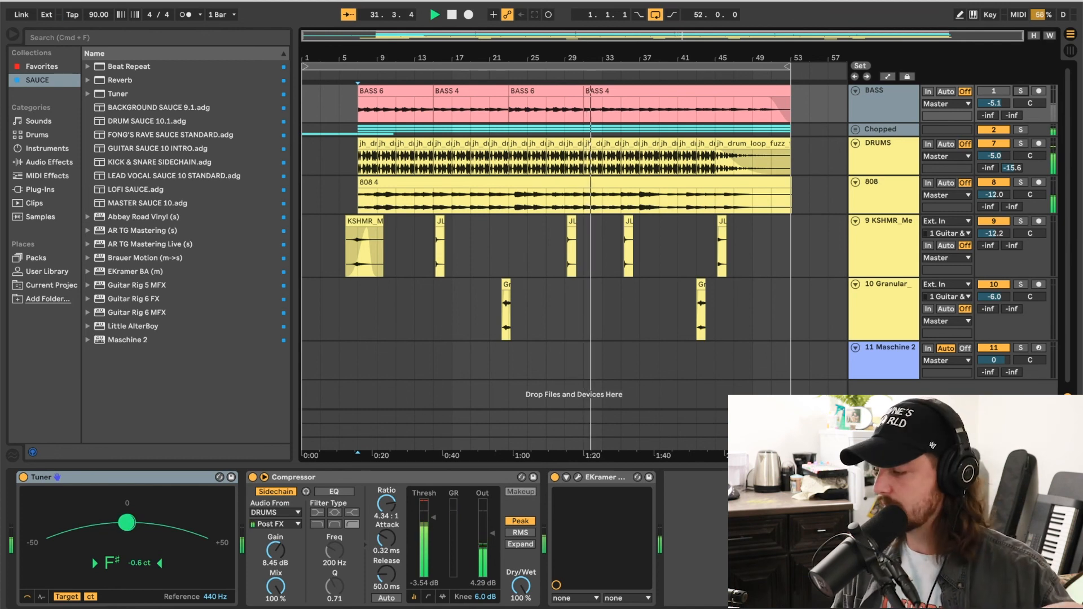
# On the Master track, switch AR TG Mastering and Abbey Road Vinyl on and back off to compare the mix
pyautogui.click(884, 444)
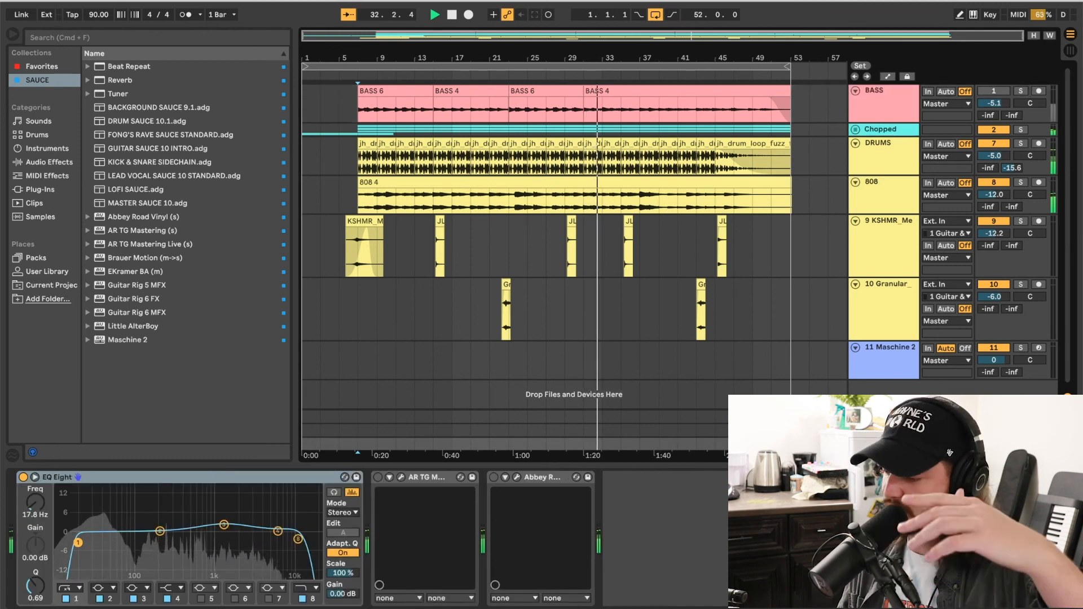
pyautogui.click(494, 477)
pyautogui.click(378, 477)
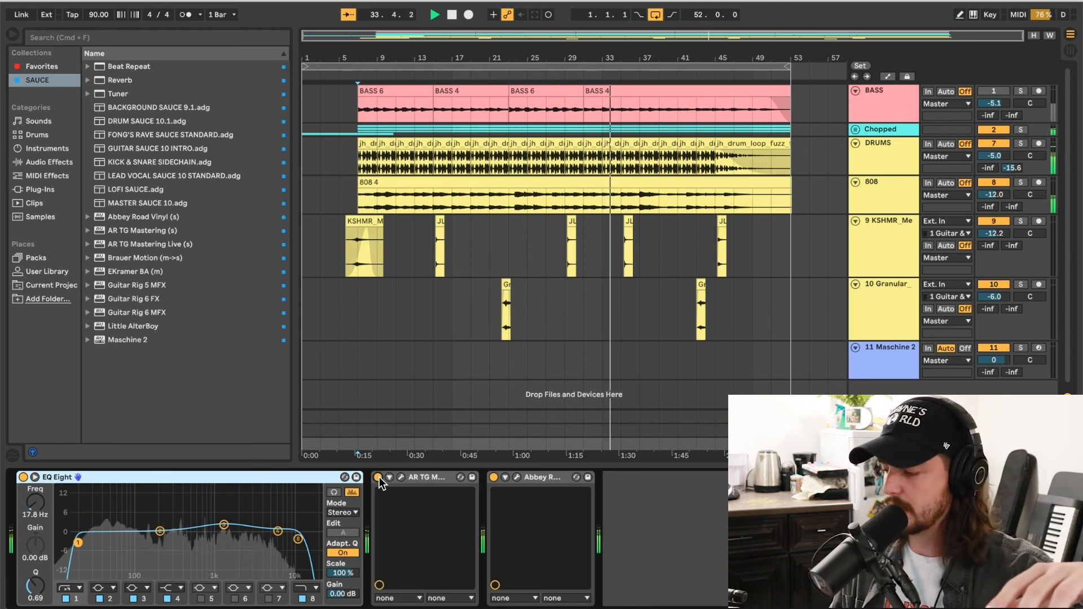
pyautogui.click(378, 477)
pyautogui.click(494, 477)
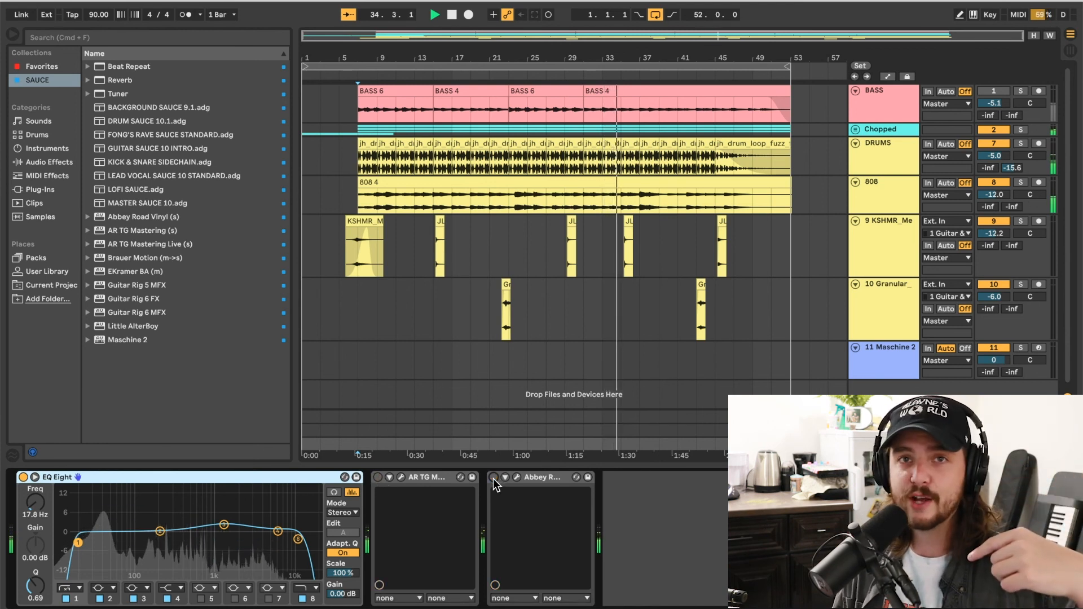